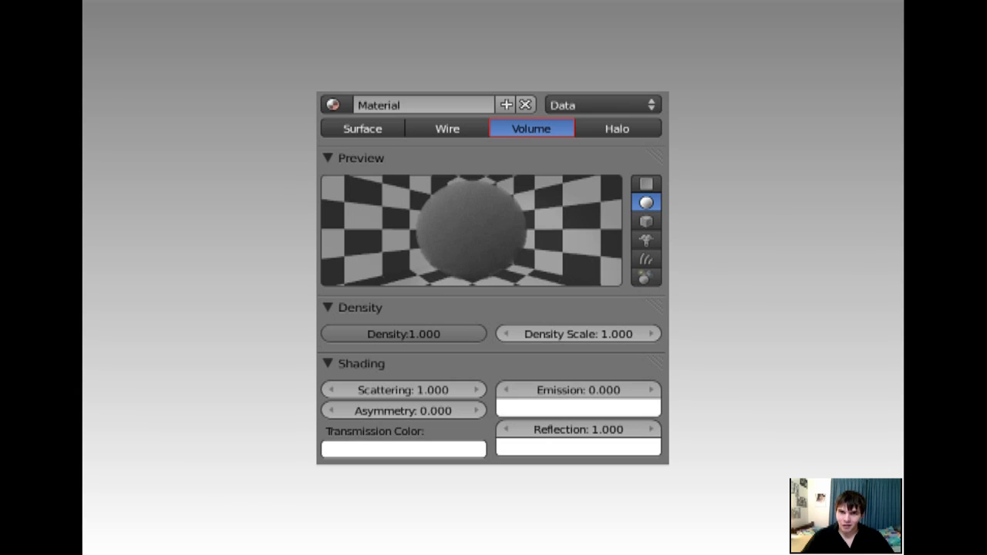
{"action": "key", "text": "Right"}
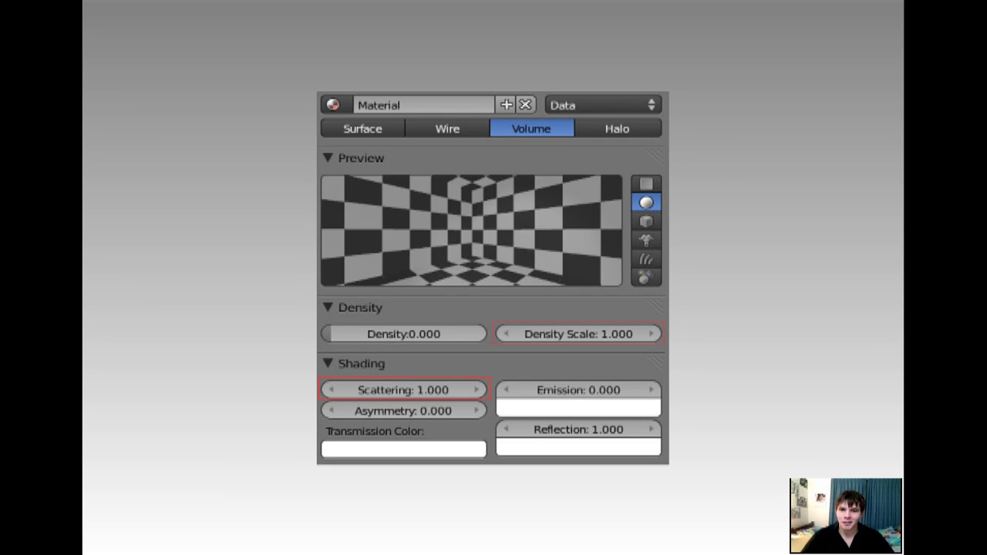
{"action": "key", "text": "Right"}
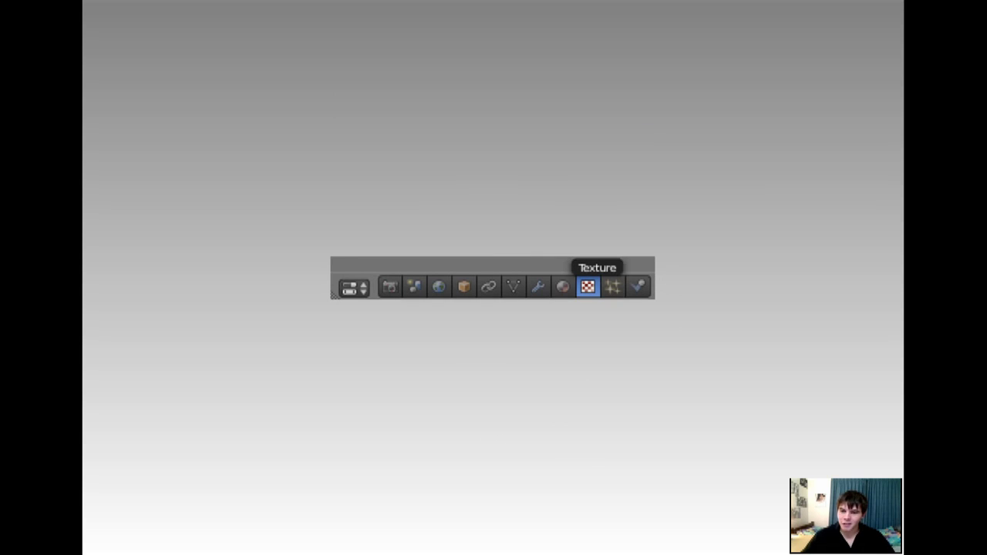
{"action": "key", "text": "Right"}
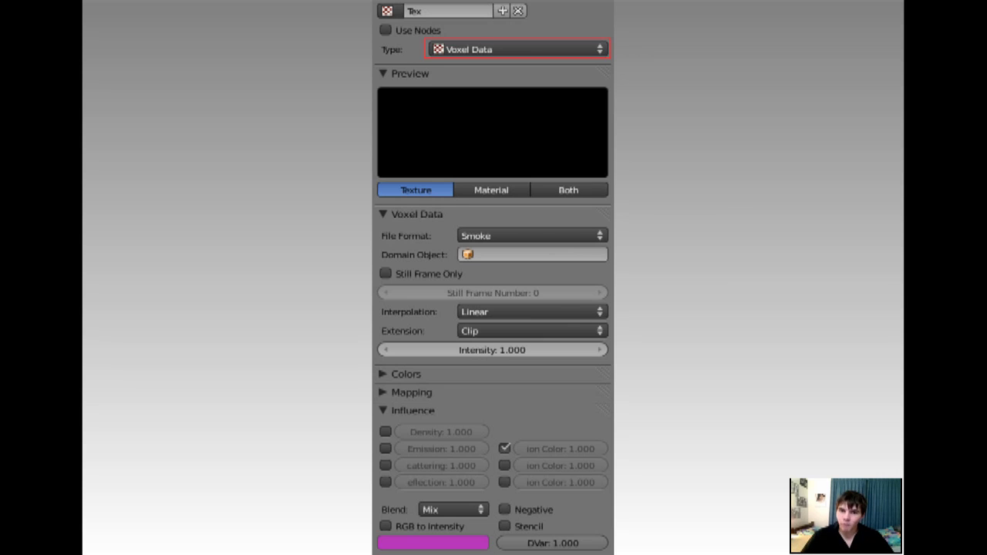
{"action": "key", "text": "Right"}
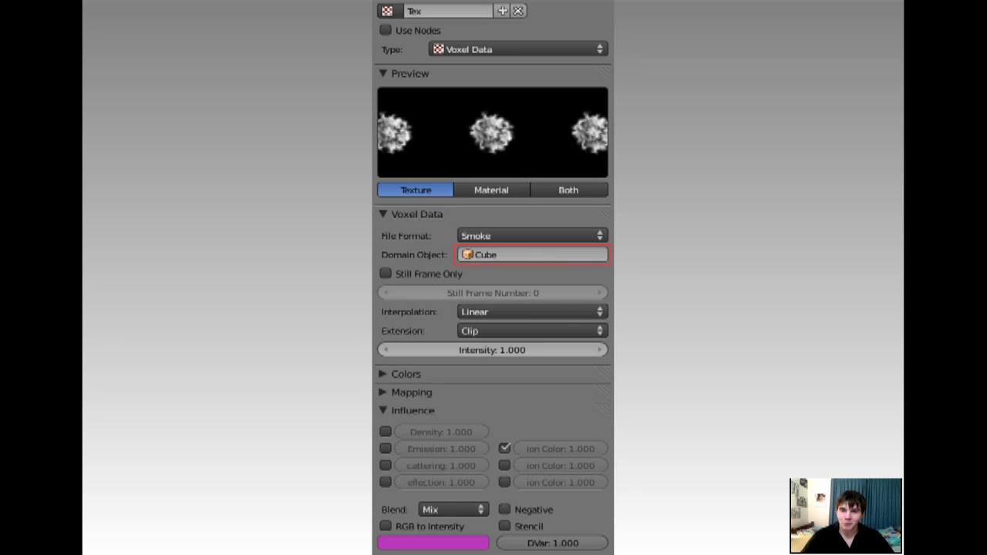
{"action": "key", "text": "Right"}
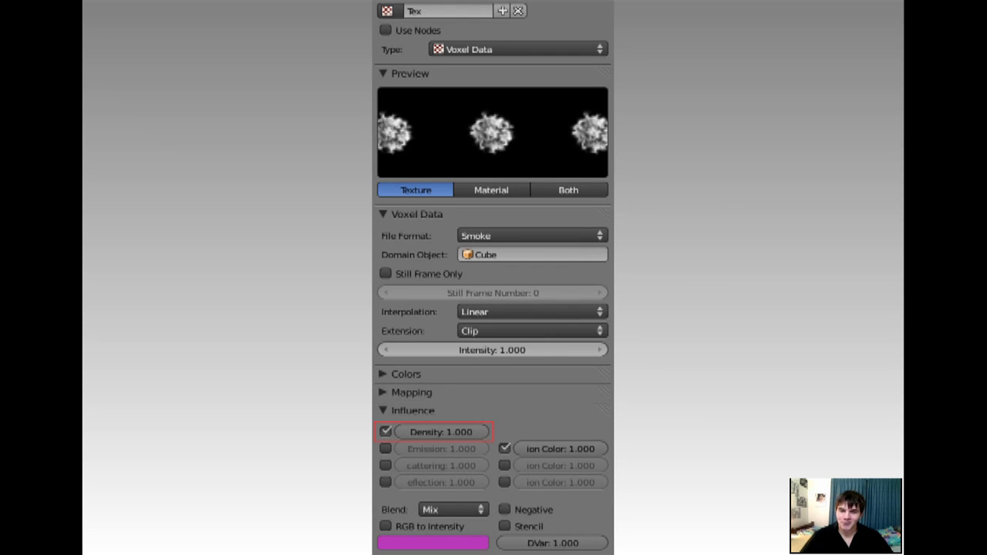
{"action": "key", "text": "Right"}
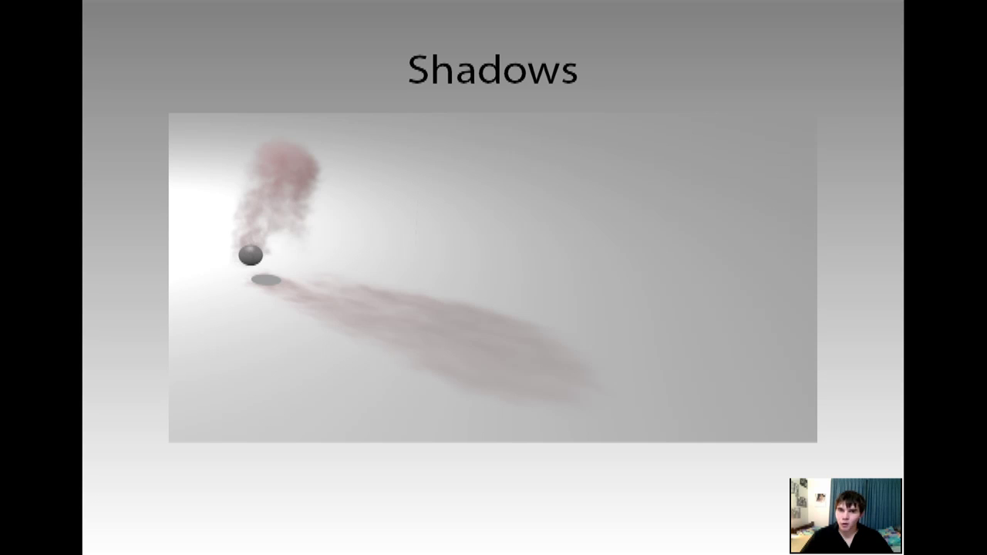
{"action": "key", "text": "Right"}
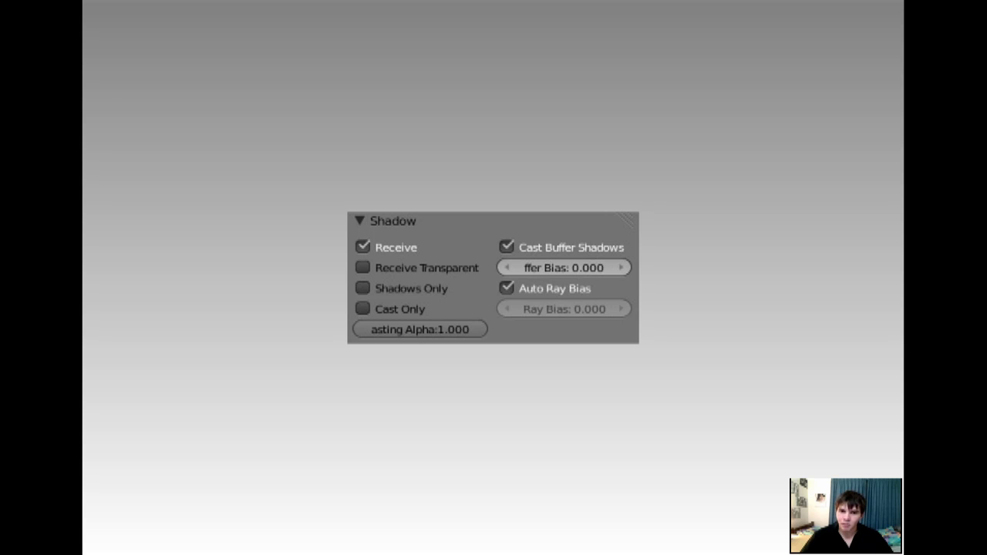
{"action": "key", "text": "Right"}
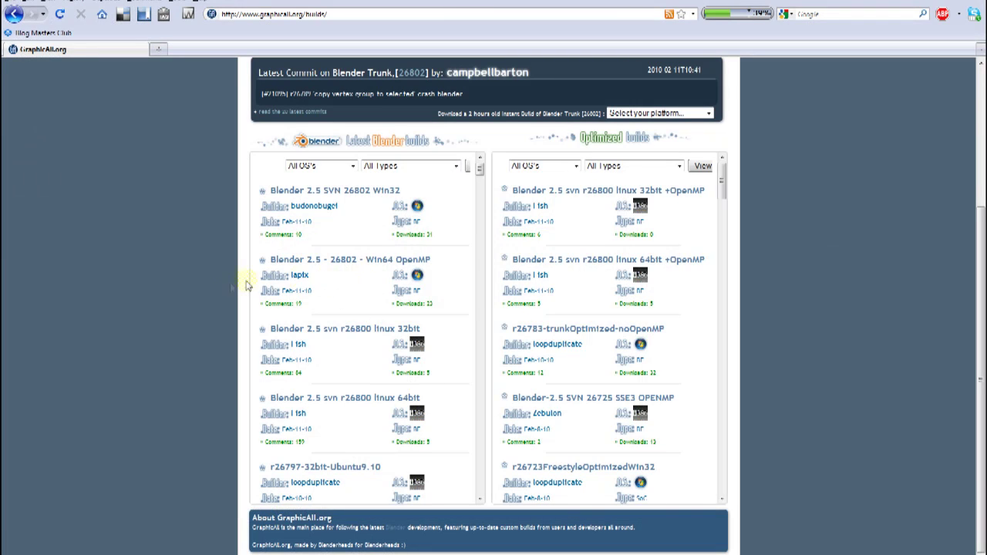
{"action": "scroll", "coordinate": [201, 319], "scroll_direction": "up", "scroll_amount": 4}
{"action": "scroll", "coordinate": [202, 322], "scroll_direction": "down", "scroll_amount": 4}
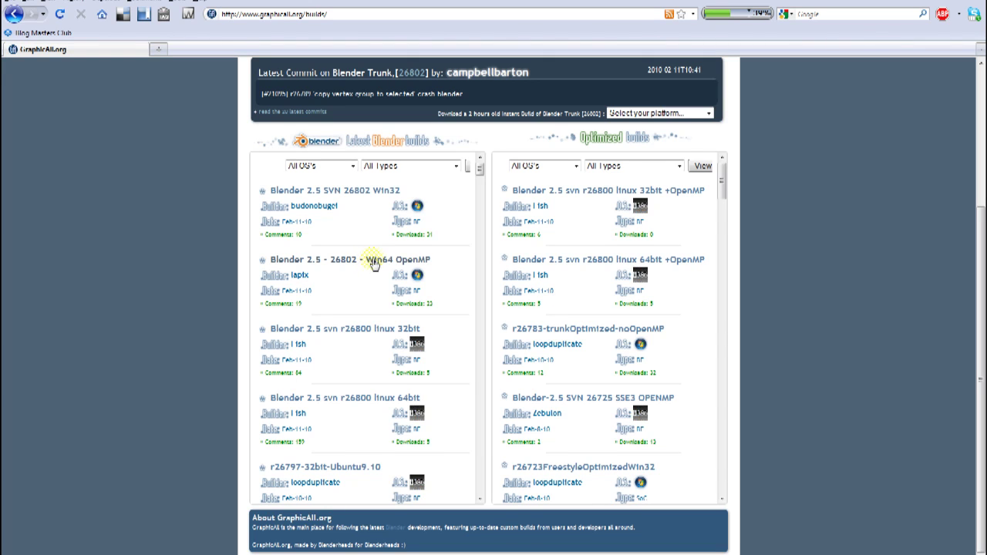
Step: Switch to the Blender window showing the default scene and dismiss the splash screen
{"action": "mouse_move", "coordinate": [217, 549]}
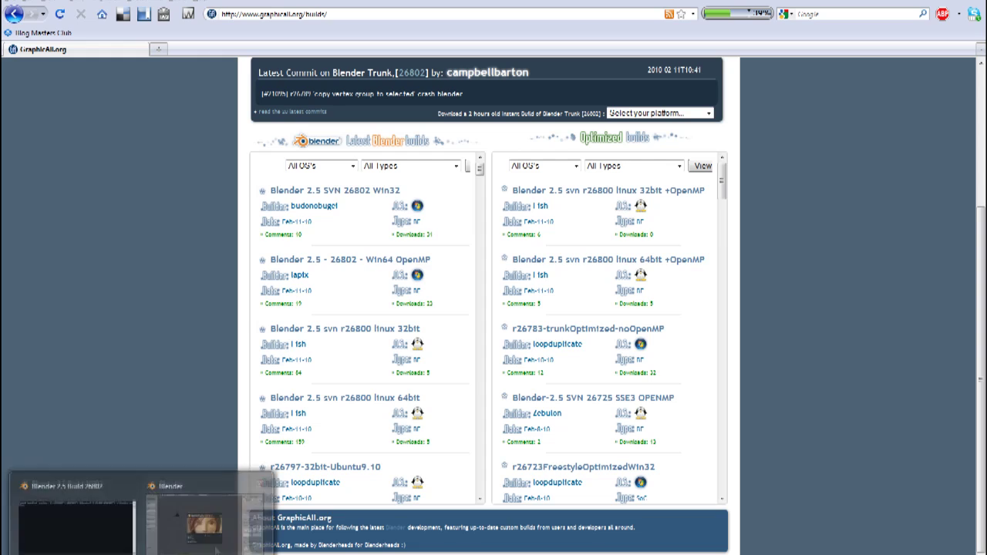
{"action": "left_click", "coordinate": [205, 524]}
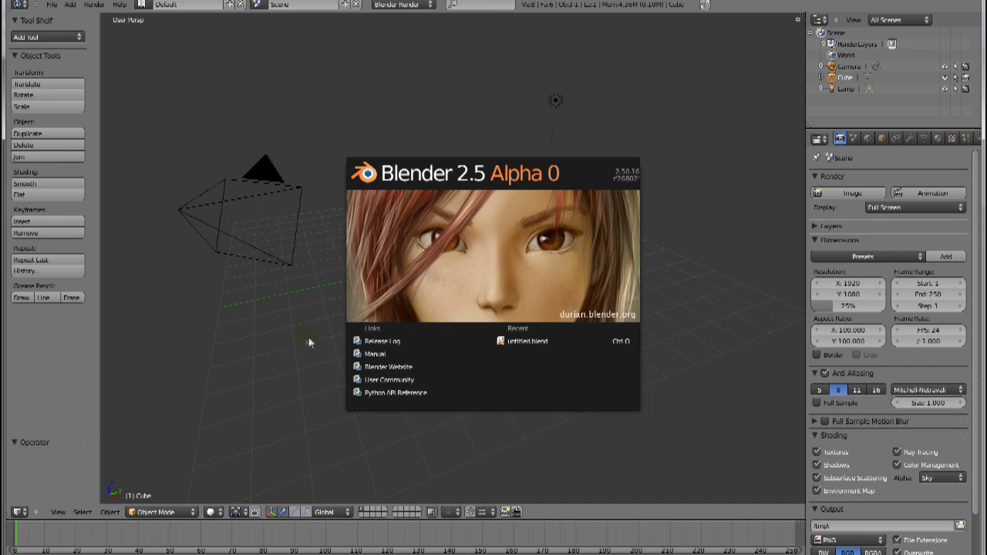
{"action": "left_click", "coordinate": [297, 346]}
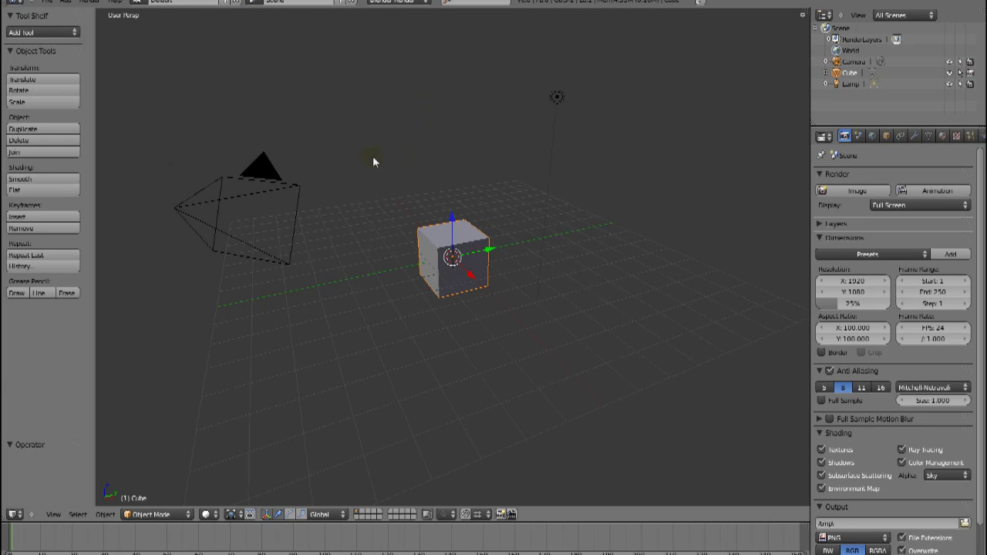
Step: Hide the tool shelf, then raise the default cube along Z and enlarge it
{"action": "key", "text": "t"}
{"action": "key", "text": "g"}
{"action": "key", "text": "z"}
{"action": "left_click", "coordinate": [502, 159]}
{"action": "key", "text": "s"}
{"action": "left_click", "coordinate": [567, 280]}
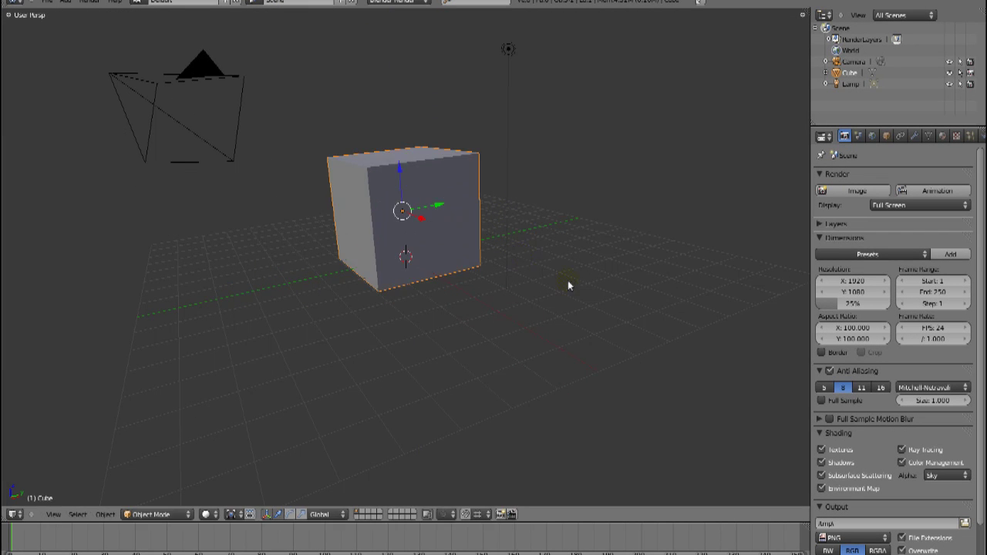
Step: Raise the cube further along Z so its base sits near the grid, and display it in wireframe
{"action": "key", "text": "g"}
{"action": "key", "text": "z"}
{"action": "left_click", "coordinate": [572, 268]}
{"action": "middle_click_drag", "start_coordinate": [571, 268], "coordinate": [491, 261]}
{"action": "key", "text": "z"}
{"action": "key", "text": "s"}
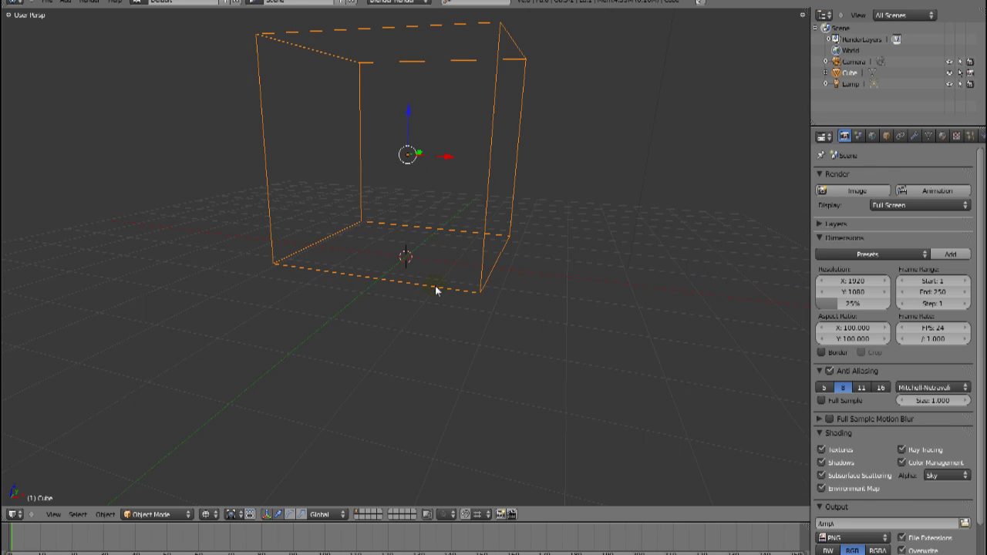
Step: Add a plane and shift it along Z so it lies inside the cube near its base
{"action": "key", "text": "shift+a"}
{"action": "mouse_move", "coordinate": [440, 286]}
{"action": "left_click", "coordinate": [475, 286]}
{"action": "key", "text": "g"}
{"action": "key", "text": "z"}
{"action": "left_click", "coordinate": [431, 265]}
{"action": "left_click", "coordinate": [431, 266]}
{"action": "middle_click_drag", "start_coordinate": [440, 266], "coordinate": [334, 302]}
{"action": "scroll", "coordinate": [456, 280], "scroll_direction": "down", "scroll_amount": 5}
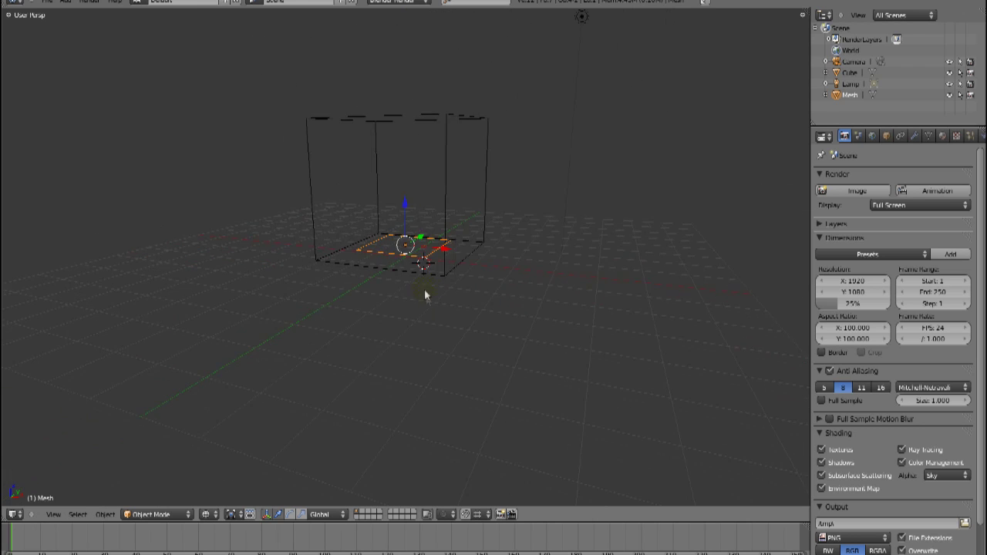
Step: Hide the transform manipulator and set the large cube up as a smoke Domain
{"action": "scroll", "coordinate": [414, 323], "scroll_direction": "up", "scroll_amount": 3}
{"action": "right_click", "coordinate": [487, 351]}
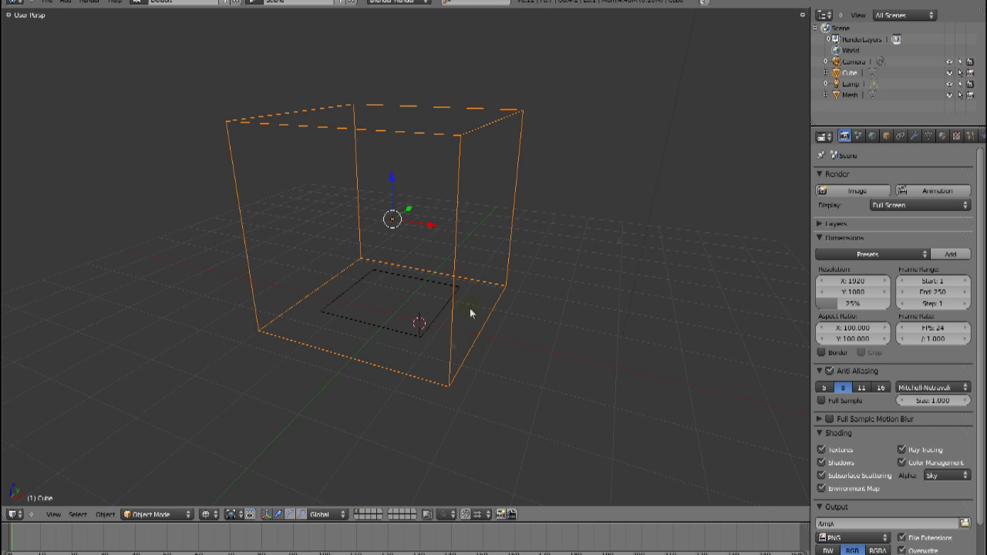
{"action": "left_click", "coordinate": [267, 515]}
{"action": "left_click_drag", "start_coordinate": [814, 191], "coordinate": [755, 189]}
{"action": "left_click", "coordinate": [929, 136]}
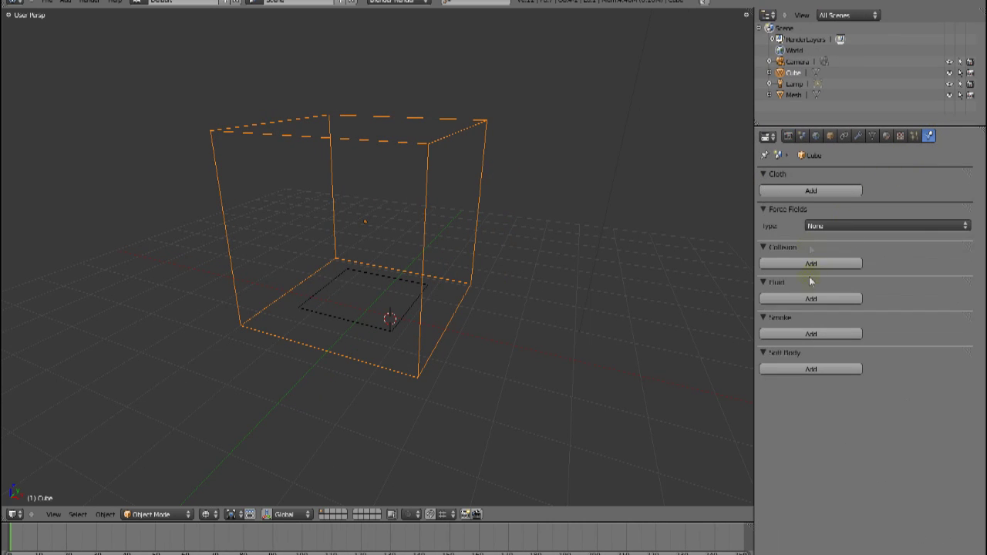
{"action": "left_click", "coordinate": [806, 334]}
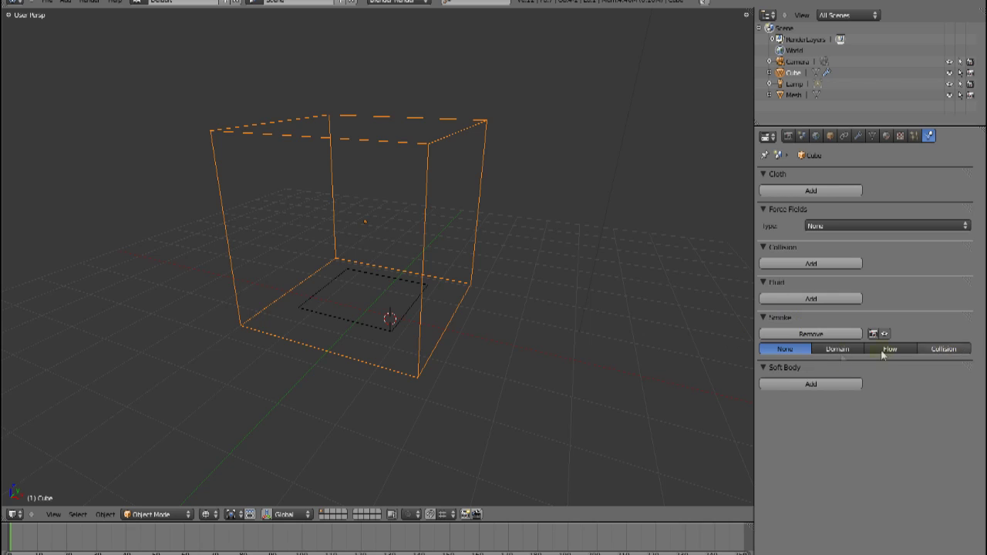
{"action": "left_click", "coordinate": [838, 349]}
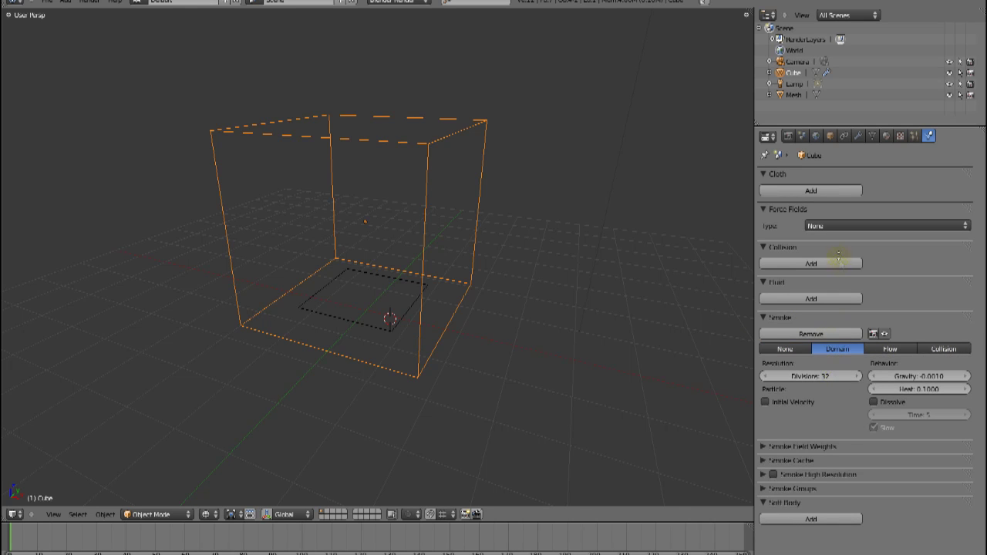
Step: Enable Smoke High Resolution on the domain cube and turn on Show High Resolution
{"action": "left_click", "coordinate": [764, 475]}
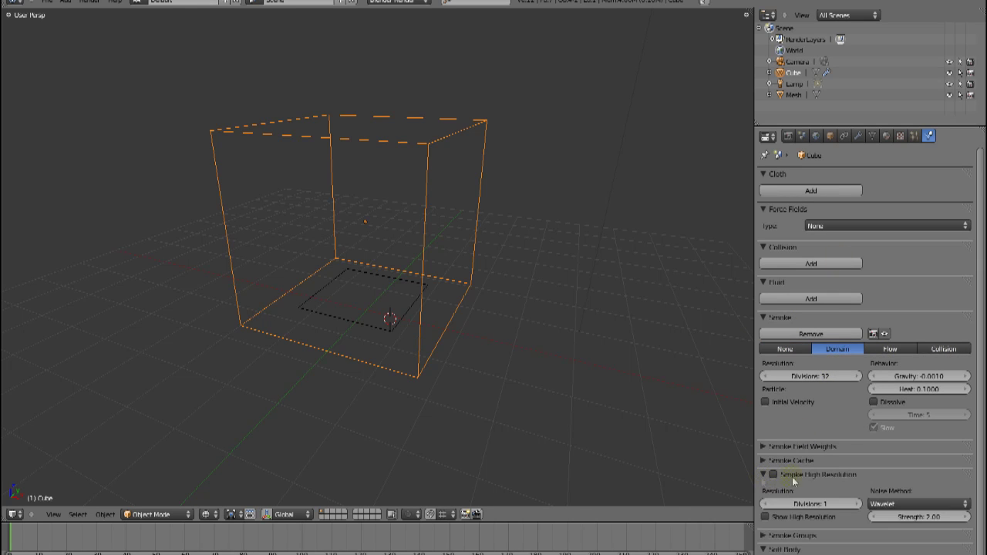
{"action": "left_click", "coordinate": [773, 475]}
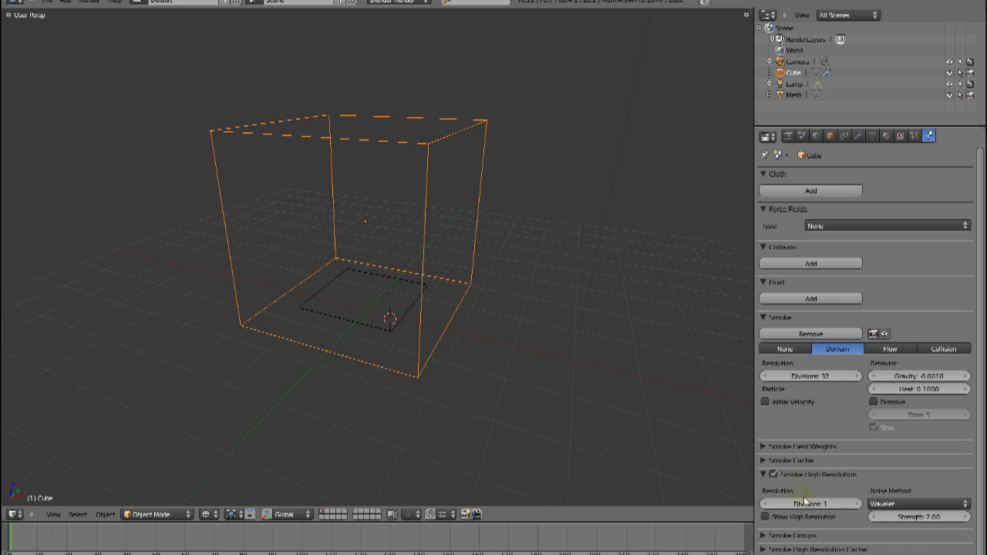
{"action": "left_click", "coordinate": [764, 517]}
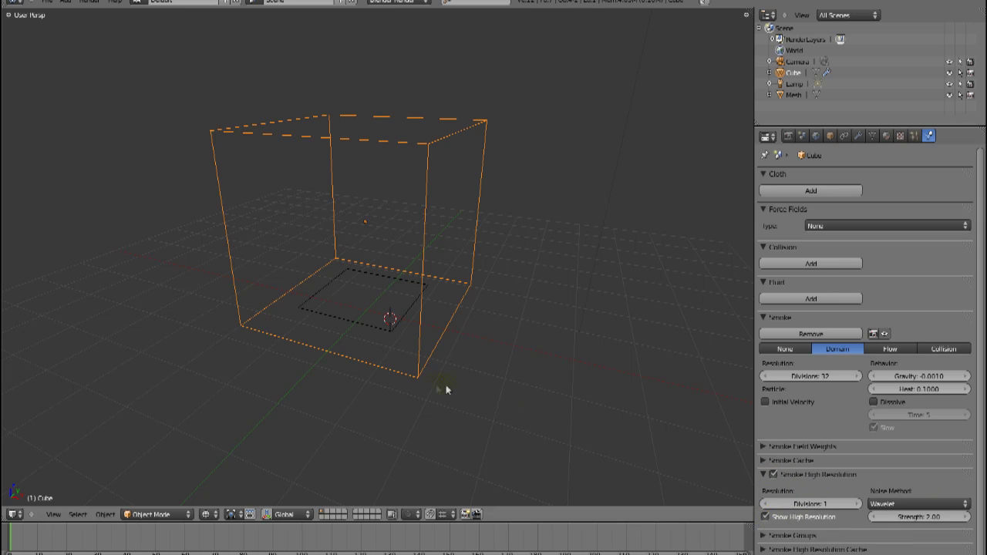
Step: Add a particle system to the plane inside the cube and set the particle lifetime to 1
{"action": "right_click", "coordinate": [386, 331]}
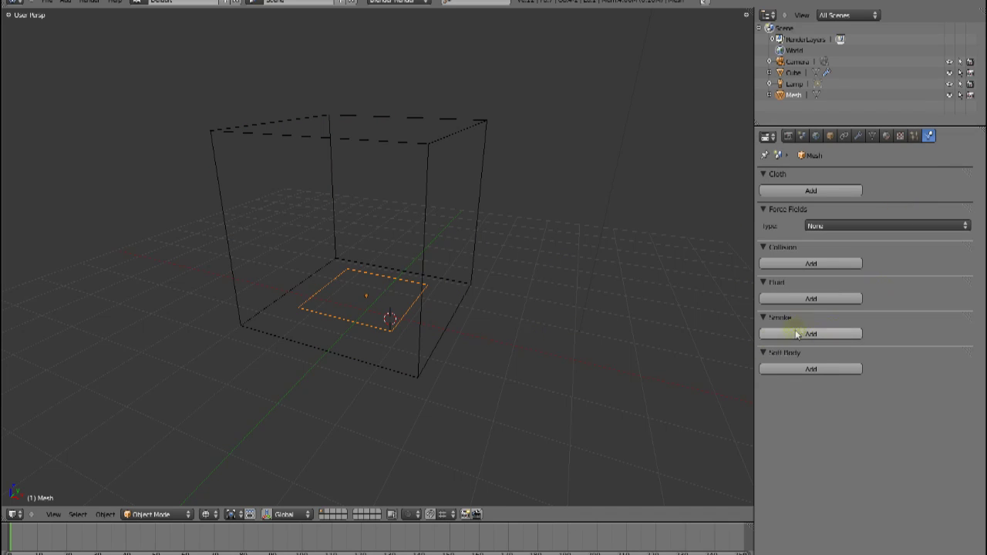
{"action": "left_click", "coordinate": [914, 136]}
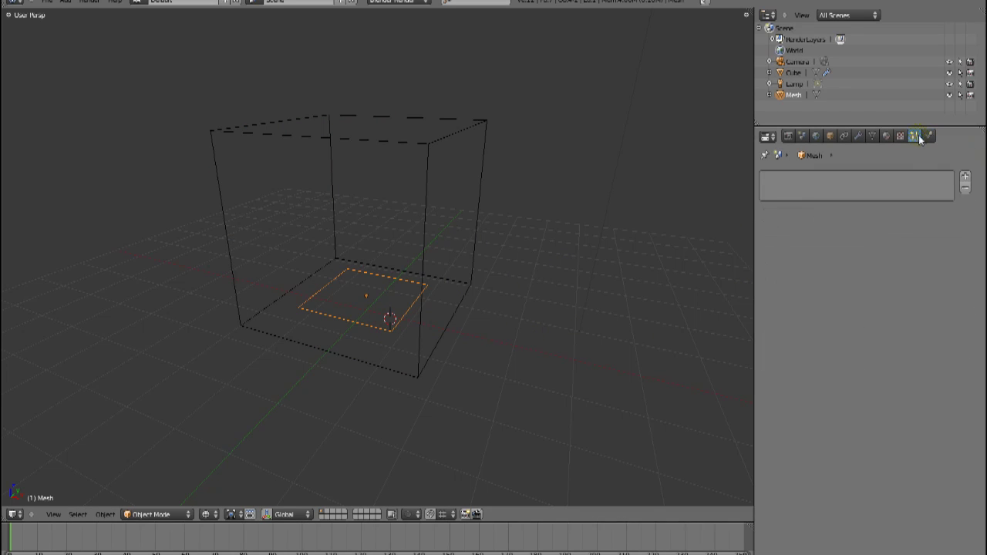
{"action": "left_click", "coordinate": [965, 177]}
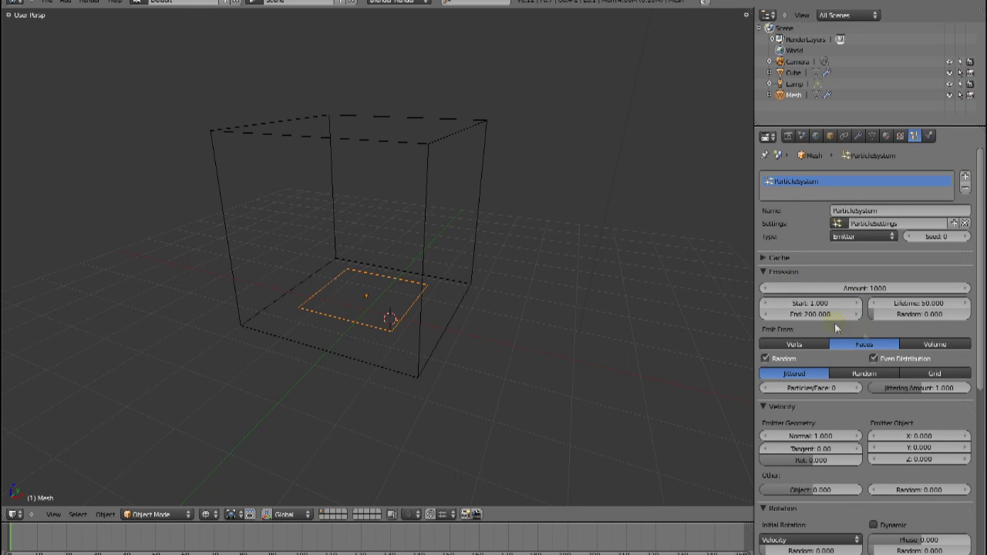
{"action": "left_click", "coordinate": [928, 306]}
{"action": "type", "text": "1"}
{"action": "key", "text": "Return"}
Step: Add smoke physics to the plane as Flow and assign ParticleSystem as its particle source
{"action": "left_click", "coordinate": [928, 136]}
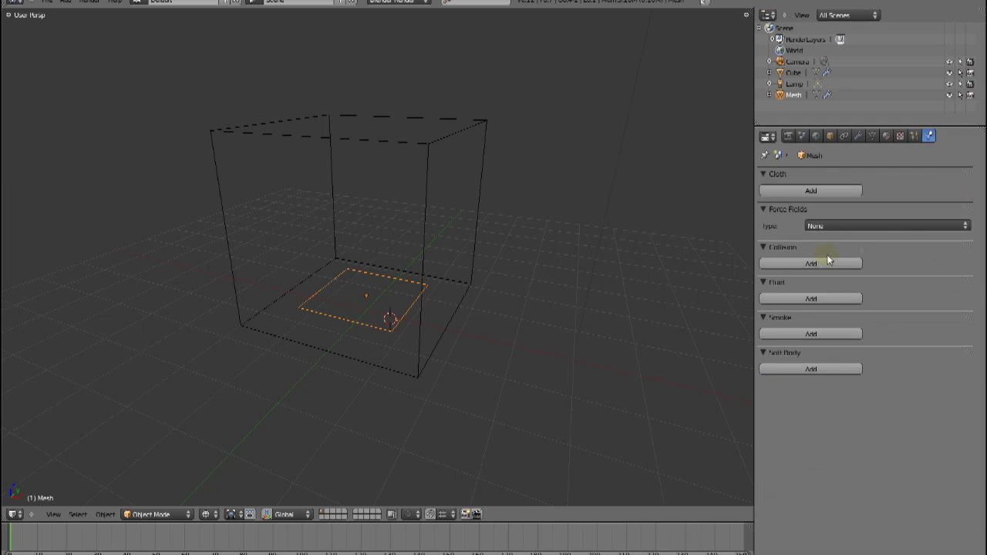
{"action": "left_click", "coordinate": [797, 331]}
{"action": "left_click", "coordinate": [892, 350]}
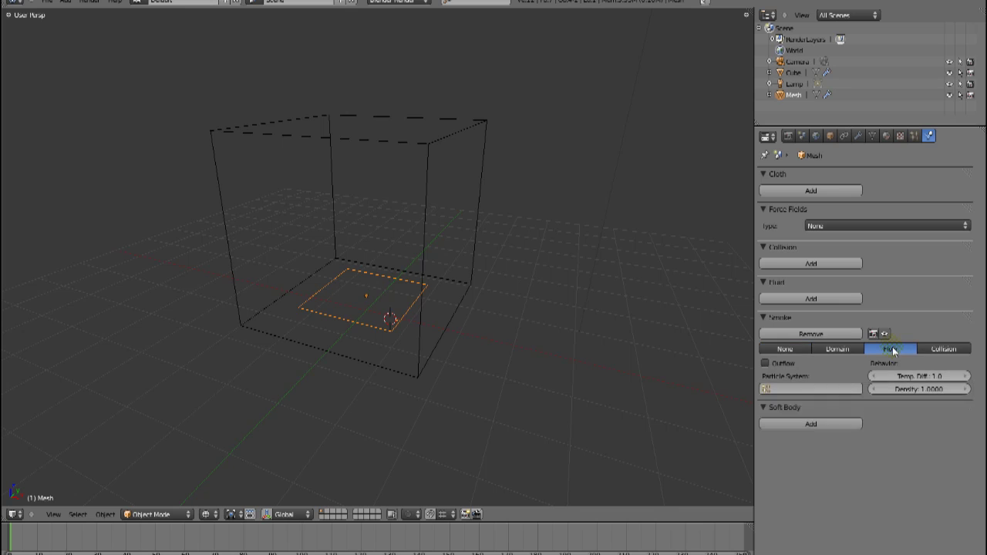
{"action": "left_click", "coordinate": [802, 388]}
{"action": "left_click", "coordinate": [817, 407]}
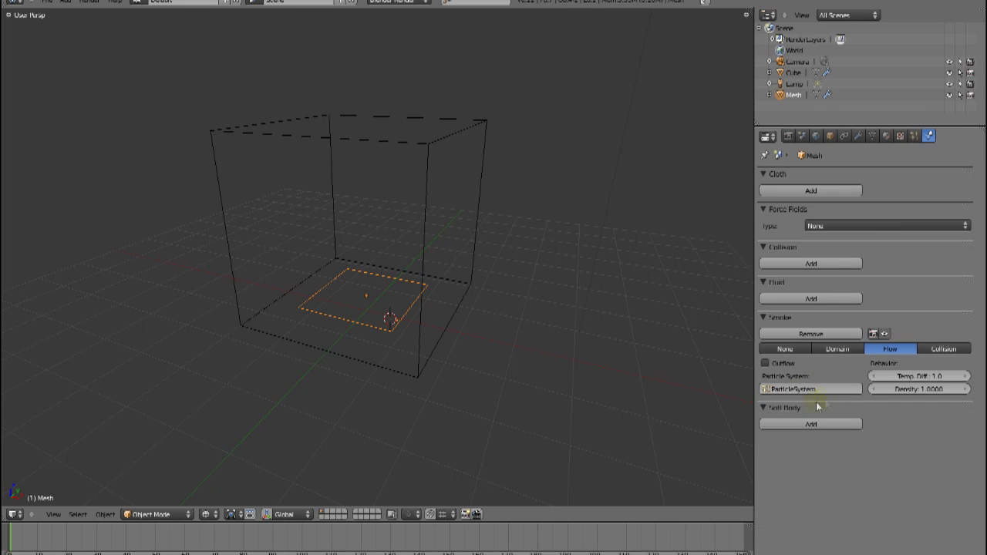
{"action": "left_click", "coordinate": [819, 390]}
{"action": "left_click", "coordinate": [805, 407]}
{"action": "left_click", "coordinate": [826, 390]}
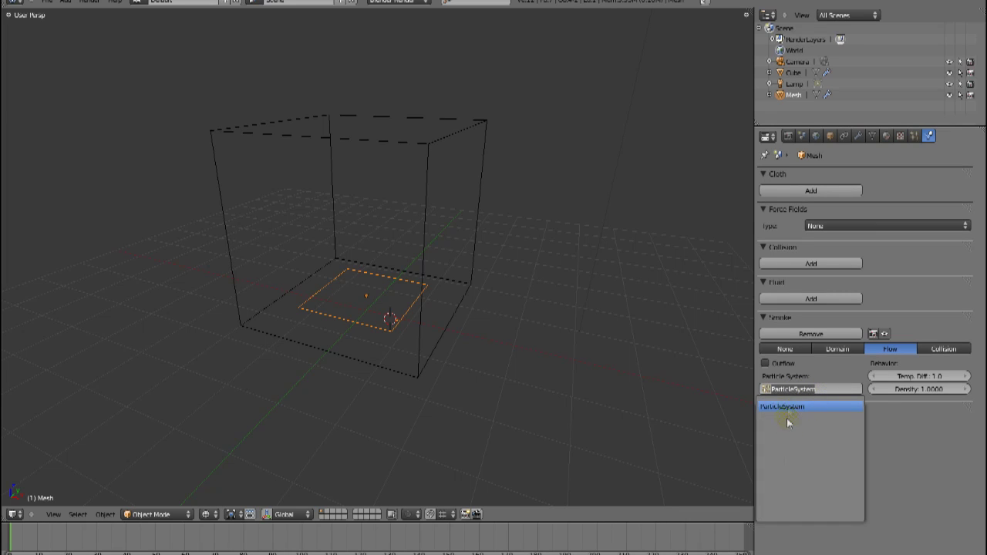
{"action": "left_click", "coordinate": [794, 406]}
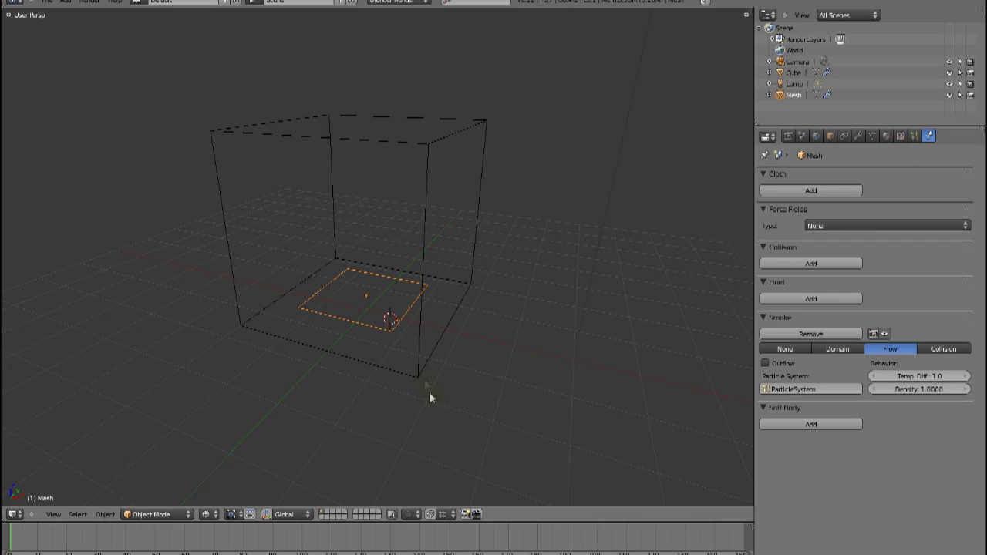
Step: Play the animation and examine from several angles how the smoke rises from the plane
{"action": "key", "text": "alt+a"}
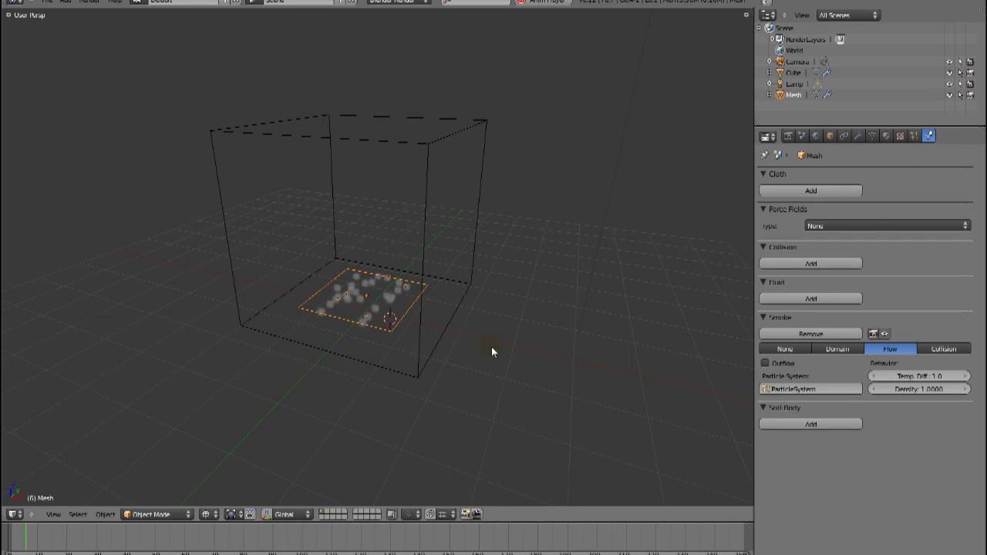
{"action": "middle_click_drag", "start_coordinate": [430, 301], "coordinate": [323, 331]}
{"action": "scroll", "coordinate": [322, 332], "scroll_direction": "up", "scroll_amount": 3}
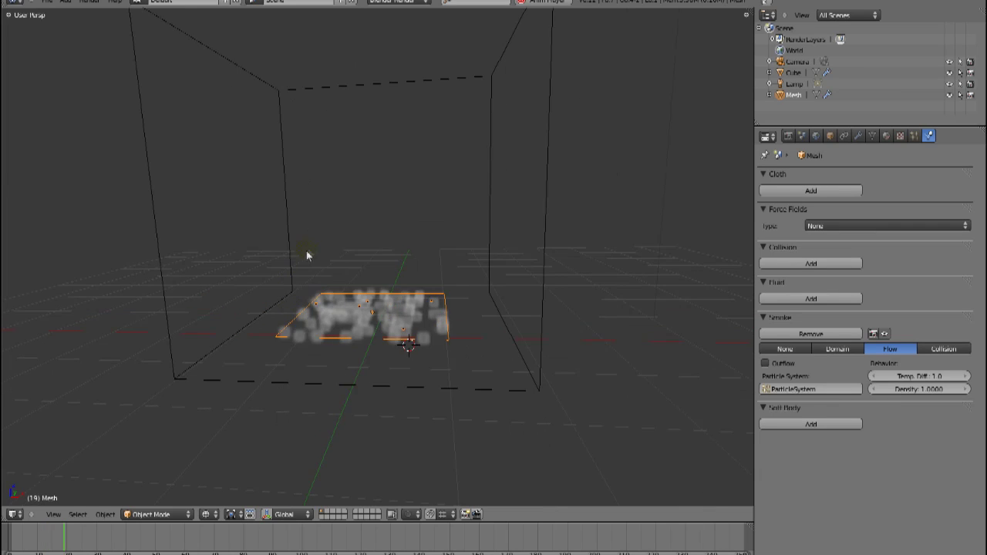
{"action": "middle_click_drag", "start_coordinate": [313, 247], "coordinate": [376, 307]}
{"action": "scroll", "coordinate": [378, 314], "scroll_direction": "up", "scroll_amount": 2}
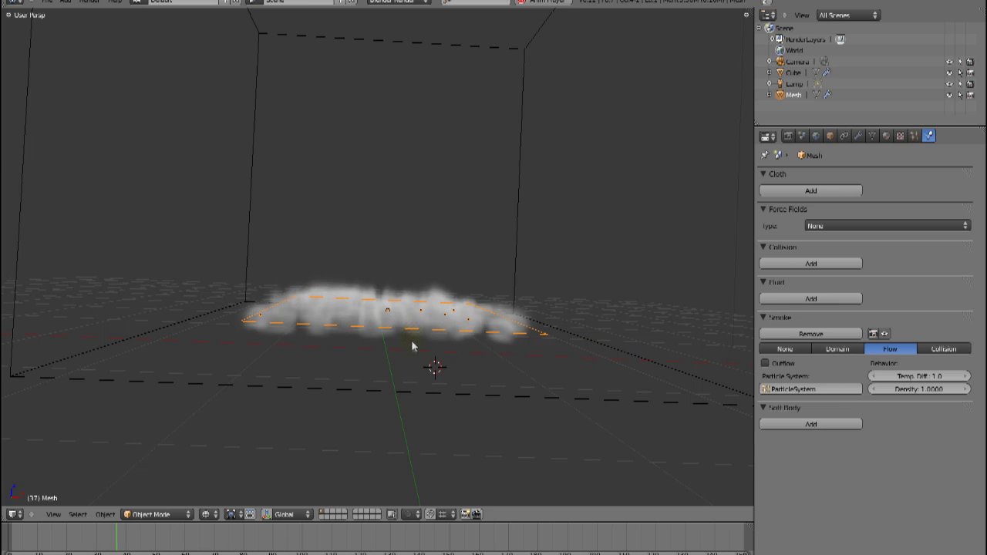
{"action": "scroll", "coordinate": [413, 347], "scroll_direction": "up", "scroll_amount": 1}
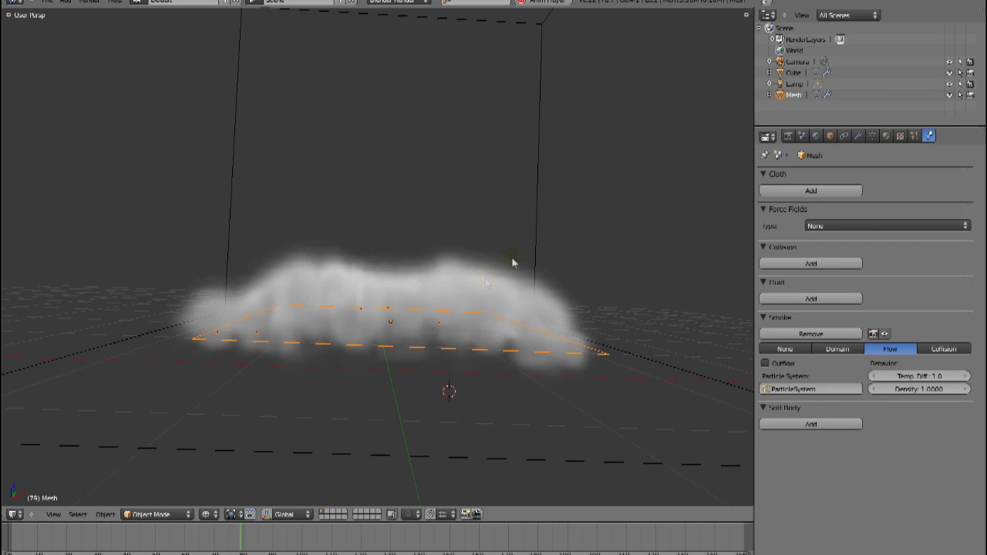
{"action": "middle_click_drag", "start_coordinate": [465, 266], "coordinate": [456, 357]}
{"action": "scroll", "coordinate": [407, 302], "scroll_direction": "down", "scroll_amount": 3}
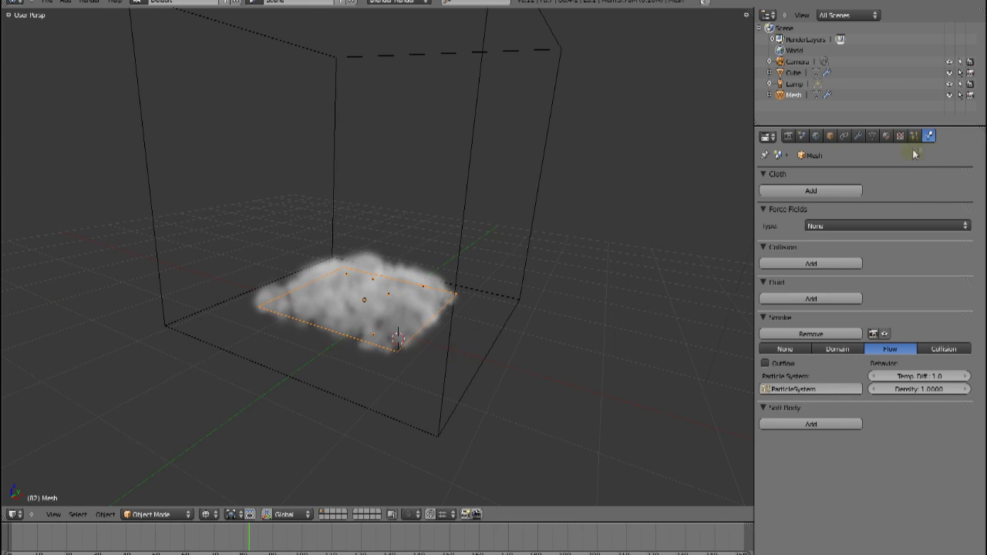
Step: Enable Initial Velocity on the smoke domain cube and check the plane's particle emission and velocity settings
{"action": "right_click", "coordinate": [446, 380]}
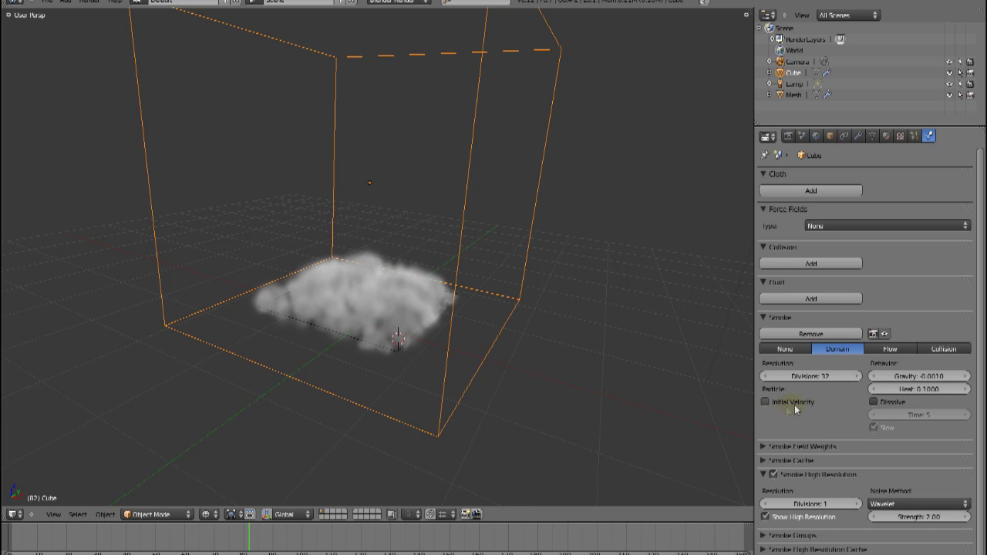
{"action": "left_click", "coordinate": [768, 402]}
{"action": "right_click", "coordinate": [398, 355]}
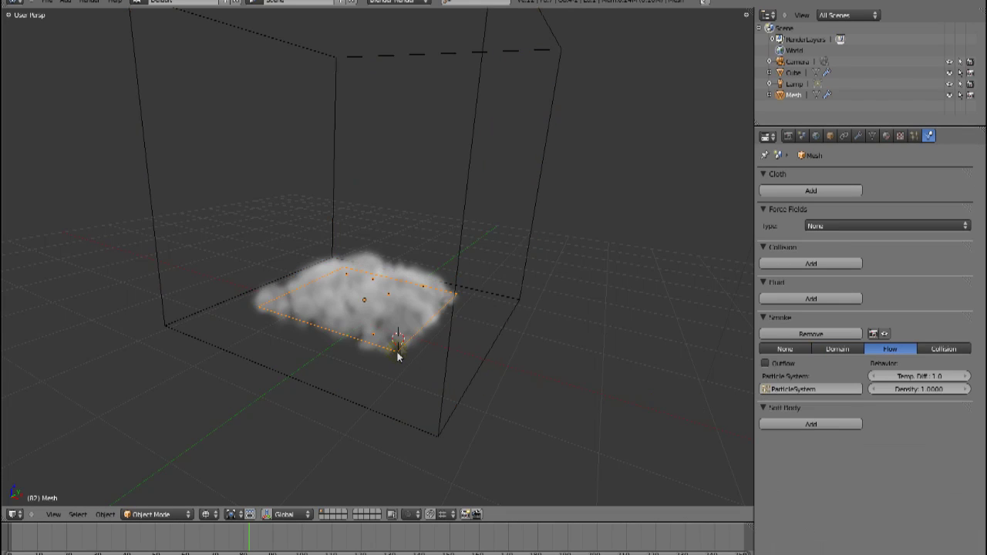
{"action": "left_click", "coordinate": [916, 138]}
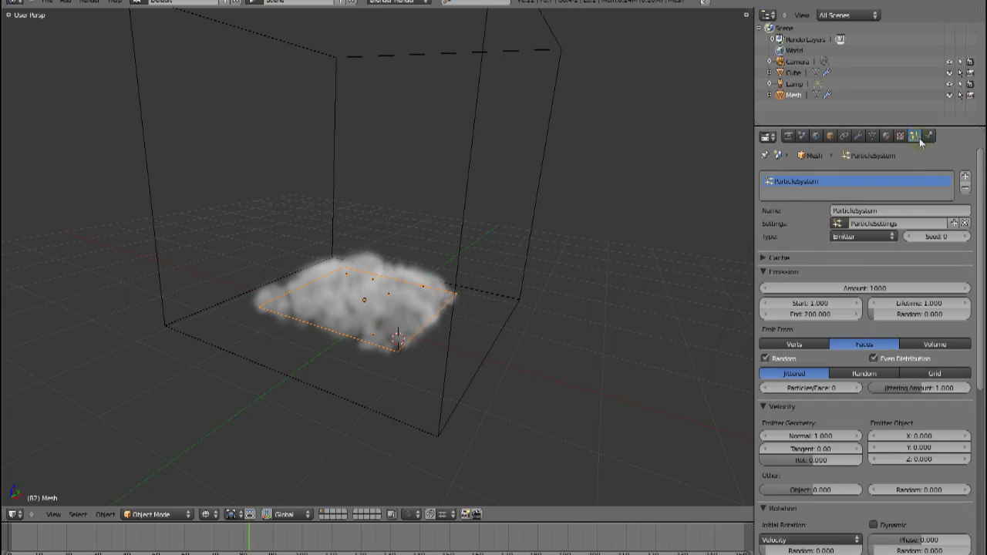
{"action": "scroll", "coordinate": [853, 360], "scroll_direction": "down", "scroll_amount": 3}
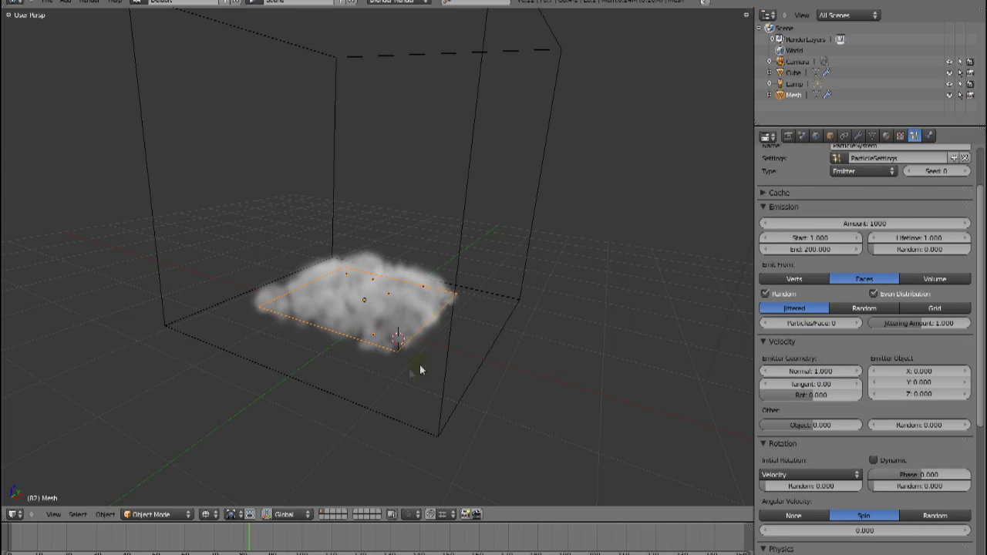
{"action": "middle_click_drag", "start_coordinate": [391, 314], "coordinate": [415, 279]}
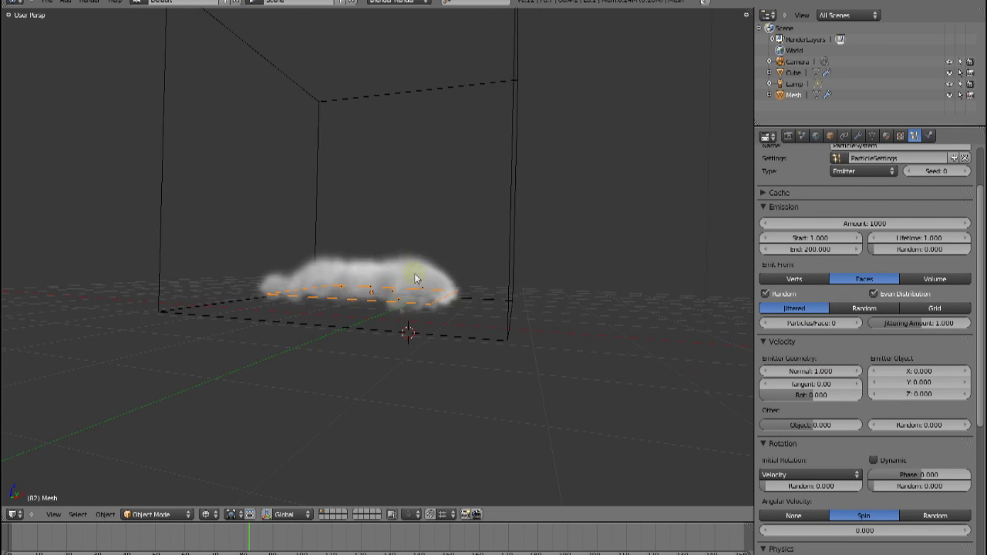
Step: Return to frame 1 and reset the domain cube's smoke simulation by nudging its Divisions, ending at 32
{"action": "right_click", "coordinate": [415, 335]}
{"action": "key", "text": "shift+Left"}
{"action": "left_click", "coordinate": [929, 136]}
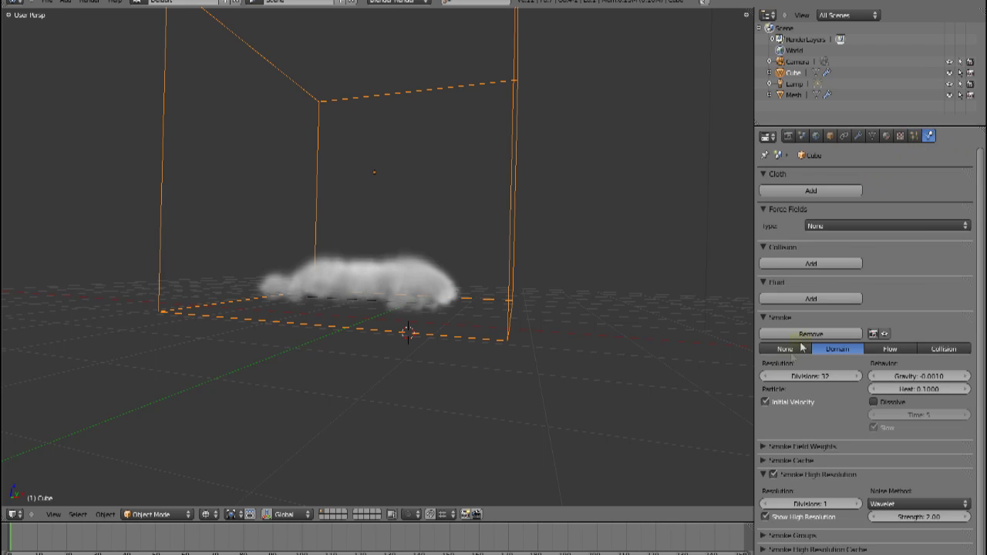
{"action": "left_click", "coordinate": [846, 377]}
{"action": "left_click", "coordinate": [846, 377]}
{"action": "middle_click_drag", "start_coordinate": [429, 287], "coordinate": [369, 274]}
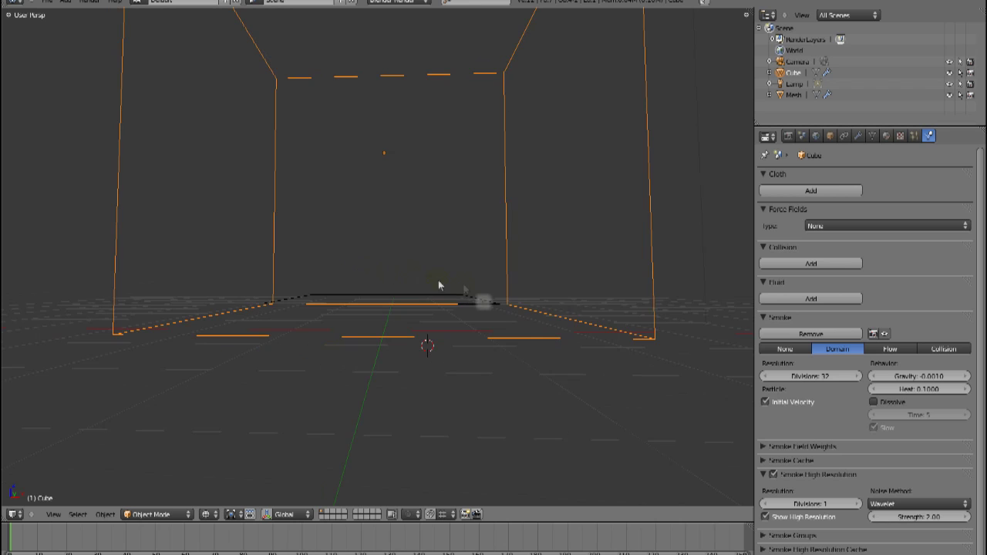
Step: Play the animation and examine from near and far how the smoke spreads with initial velocity enabled
{"action": "key", "text": "alt+a"}
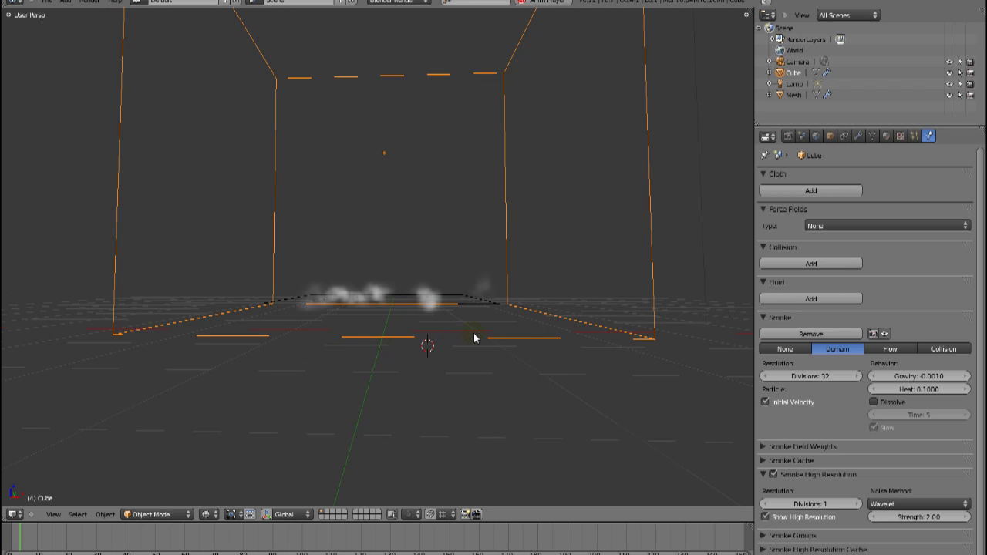
{"action": "scroll", "coordinate": [466, 342], "scroll_direction": "up", "scroll_amount": 3}
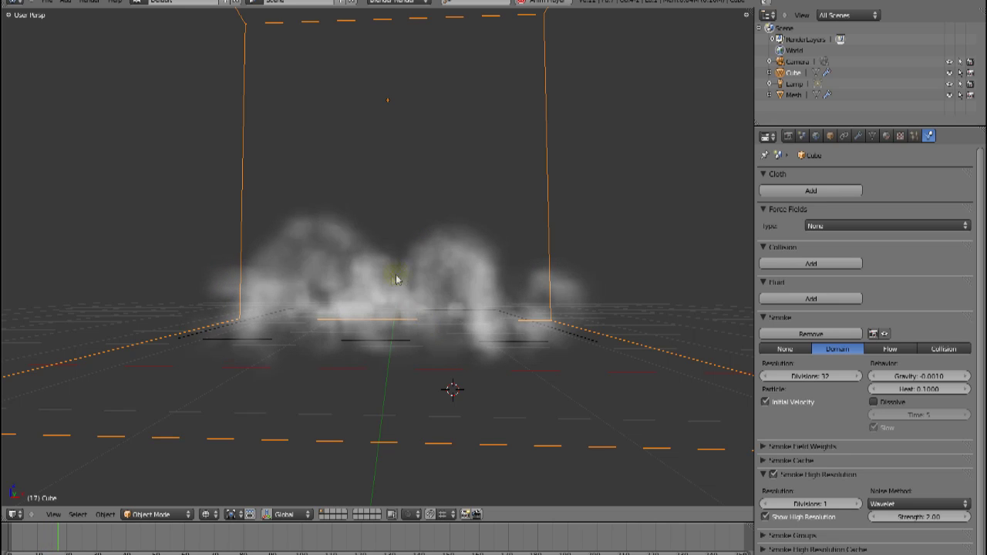
{"action": "middle_click_drag", "start_coordinate": [308, 299], "coordinate": [368, 313]}
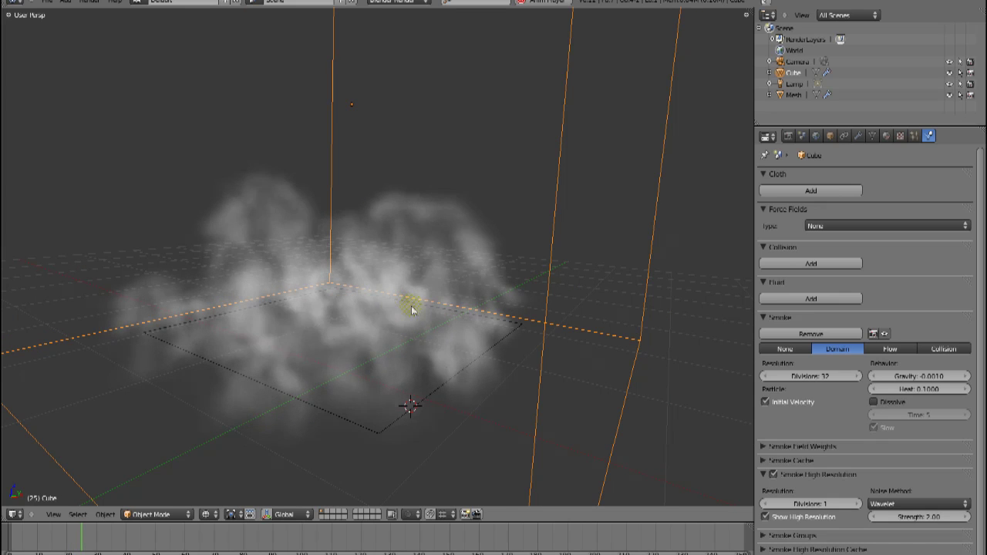
{"action": "middle_click_drag", "start_coordinate": [432, 306], "coordinate": [433, 312]}
{"action": "scroll", "coordinate": [434, 312], "scroll_direction": "down", "scroll_amount": 4}
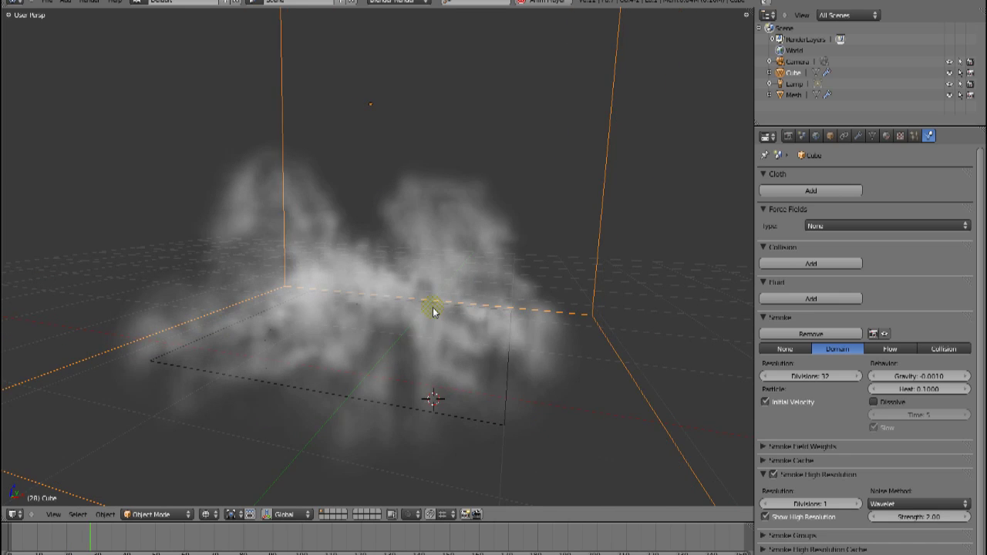
{"action": "scroll", "coordinate": [433, 311], "scroll_direction": "down", "scroll_amount": 2}
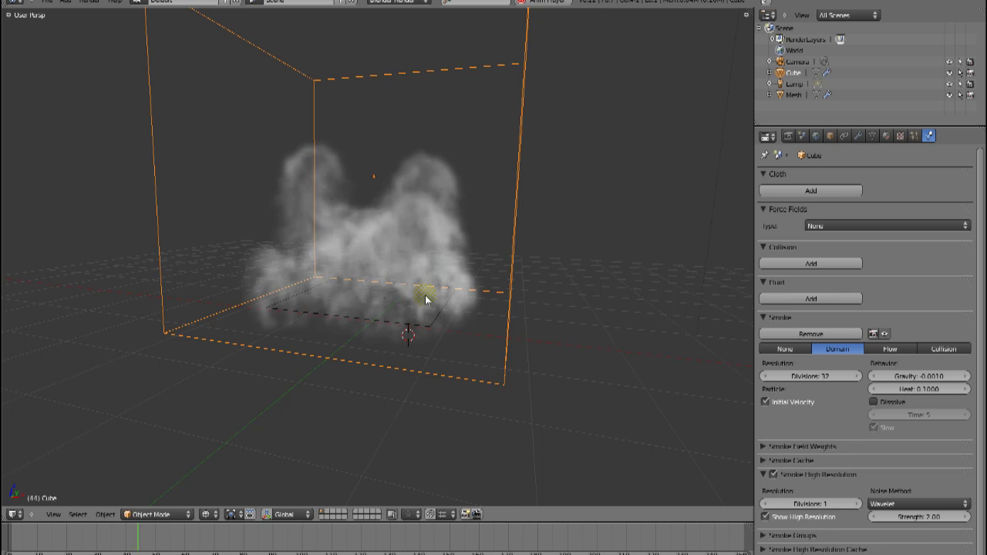
{"action": "mouse_move", "coordinate": [424, 301]}
{"action": "middle_mouse_down"}
{"action": "mouse_move", "coordinate": [444, 310]}
{"action": "mouse_move", "coordinate": [367, 359]}
{"action": "mouse_move", "coordinate": [399, 332]}
{"action": "mouse_move", "coordinate": [442, 226]}
{"action": "mouse_move", "coordinate": [432, 288]}
{"action": "mouse_move", "coordinate": [553, 276]}
{"action": "mouse_move", "coordinate": [520, 267]}
{"action": "mouse_move", "coordinate": [346, 309]}
{"action": "mouse_move", "coordinate": [601, 286]}
{"action": "mouse_move", "coordinate": [419, 320]}
{"action": "mouse_move", "coordinate": [551, 298]}
{"action": "mouse_move", "coordinate": [445, 315]}
{"action": "mouse_move", "coordinate": [347, 229]}
{"action": "mouse_move", "coordinate": [370, 331]}
{"action": "mouse_move", "coordinate": [383, 133]}
{"action": "mouse_move", "coordinate": [185, 260]}
{"action": "mouse_move", "coordinate": [267, 357]}
{"action": "mouse_move", "coordinate": [419, 326]}
{"action": "mouse_move", "coordinate": [181, 163]}
{"action": "mouse_move", "coordinate": [239, 204]}
{"action": "mouse_move", "coordinate": [363, 218]}
{"action": "mouse_move", "coordinate": [353, 241]}
{"action": "mouse_move", "coordinate": [308, 226]}
{"action": "mouse_move", "coordinate": [406, 276]}
{"action": "middle_mouse_up"}
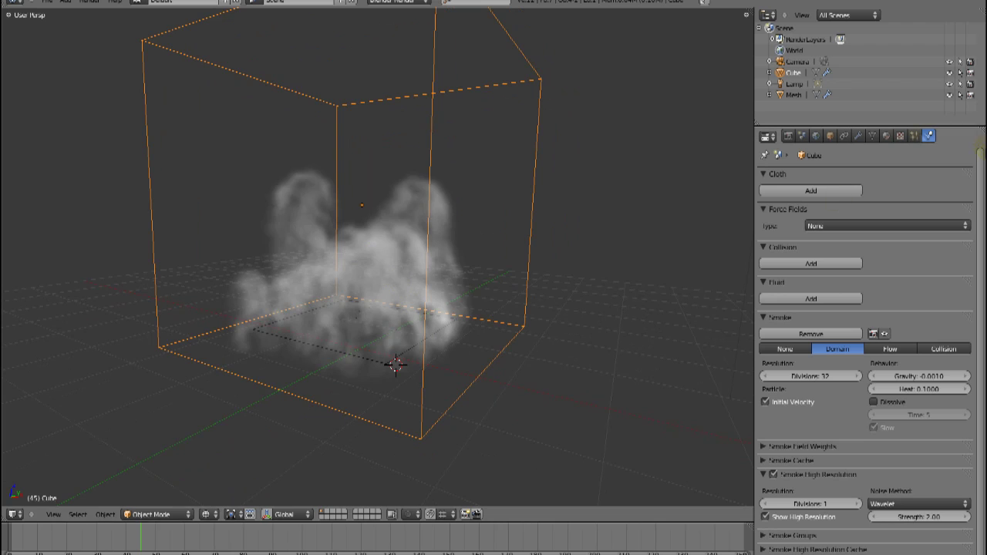
Step: Change the domain cube's material to Volume and set its density to 0
{"action": "left_click", "coordinate": [886, 136]}
{"action": "left_click_drag", "start_coordinate": [754, 198], "coordinate": [742, 198]}
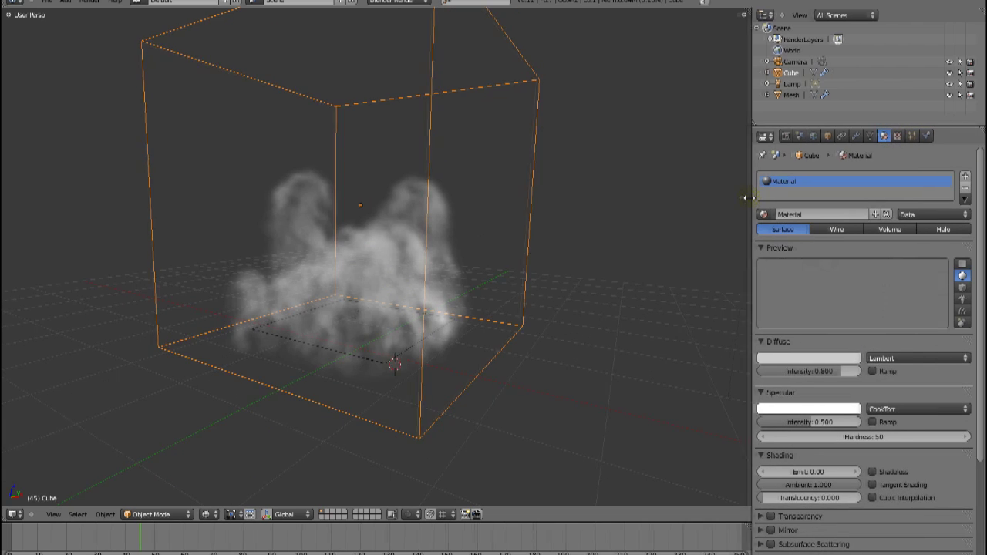
{"action": "left_click", "coordinate": [895, 232]}
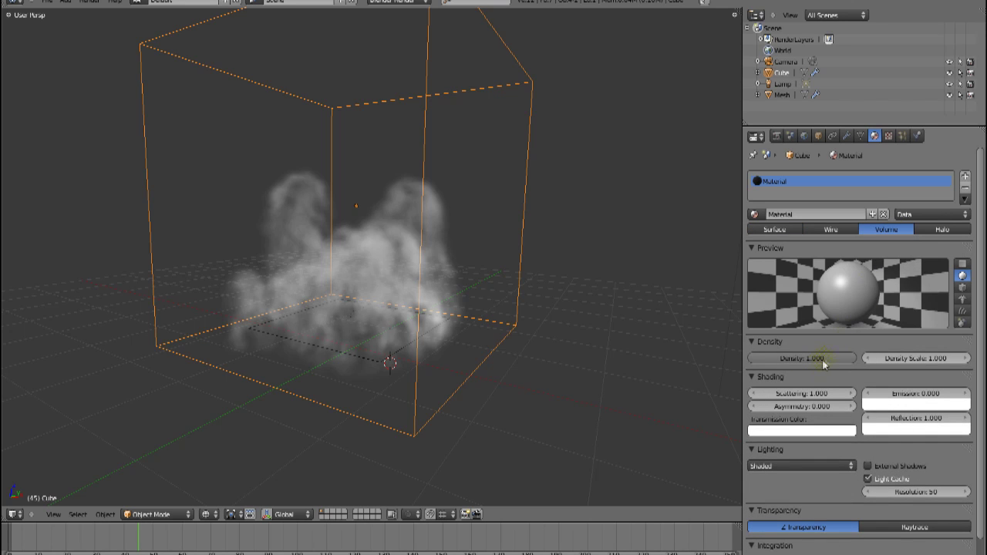
{"action": "left_click", "coordinate": [840, 359]}
{"action": "type", "text": "0"}
{"action": "key", "text": "Return"}
{"action": "scroll", "coordinate": [858, 377], "scroll_direction": "down", "scroll_amount": 2}
{"action": "scroll", "coordinate": [864, 324], "scroll_direction": "up", "scroll_amount": 2}
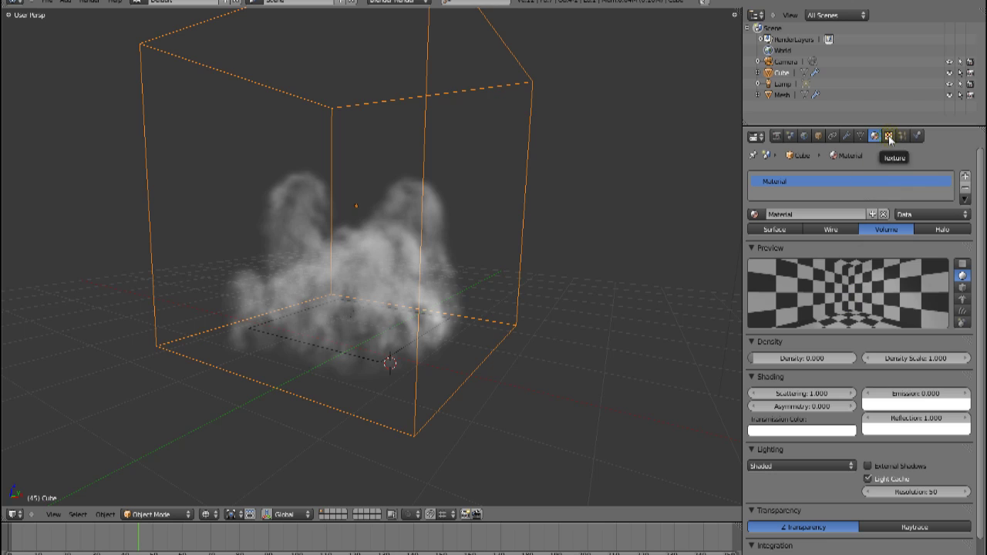
Step: Set the cube material's texture type to Voxel Data and assign Cube as the smoke domain object
{"action": "left_click", "coordinate": [889, 136]}
{"action": "left_click", "coordinate": [846, 261]}
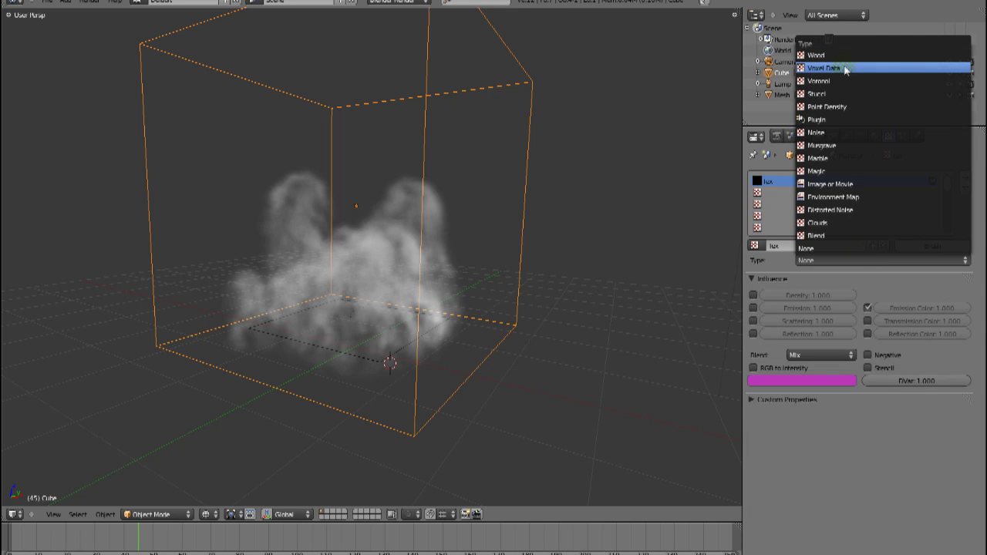
{"action": "left_click", "coordinate": [846, 68]}
{"action": "scroll", "coordinate": [846, 316], "scroll_direction": "down", "scroll_amount": 2}
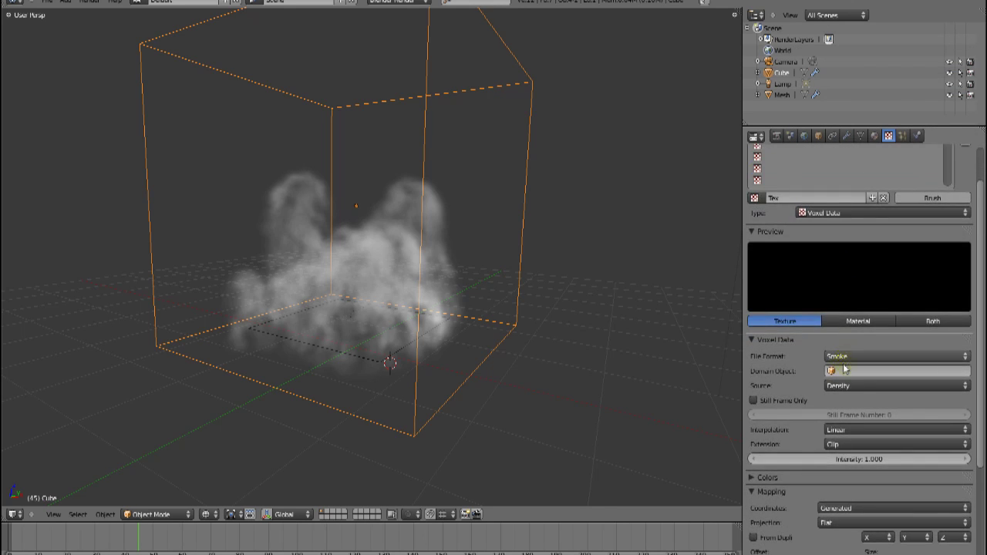
{"action": "left_click", "coordinate": [857, 372]}
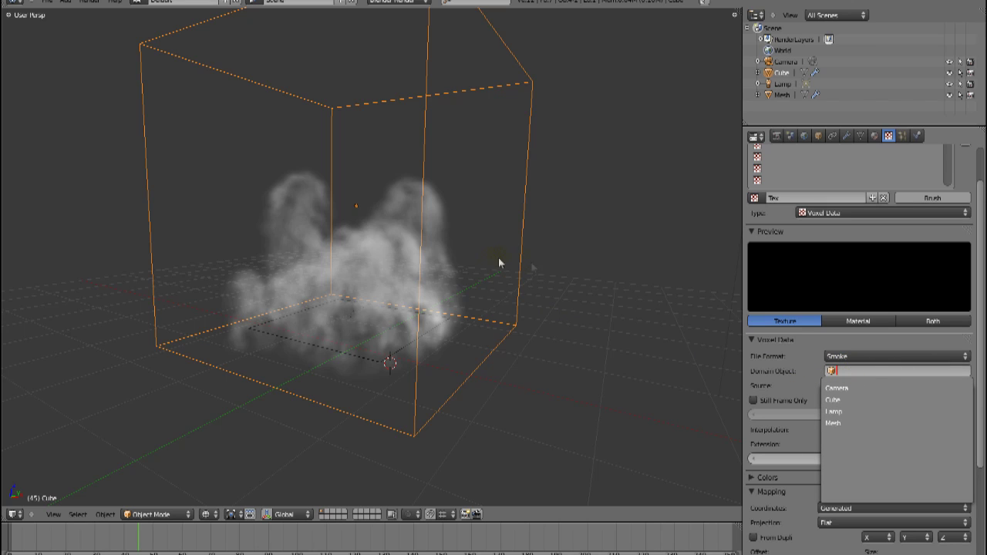
{"action": "type", "text": "cube"}
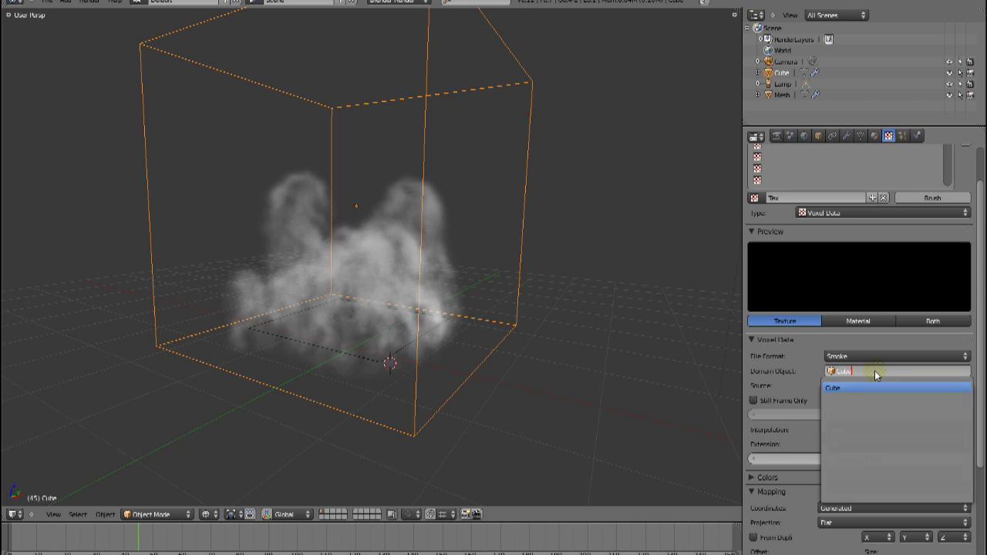
{"action": "key", "text": "Return"}
{"action": "scroll", "coordinate": [856, 378], "scroll_direction": "down", "scroll_amount": 7}
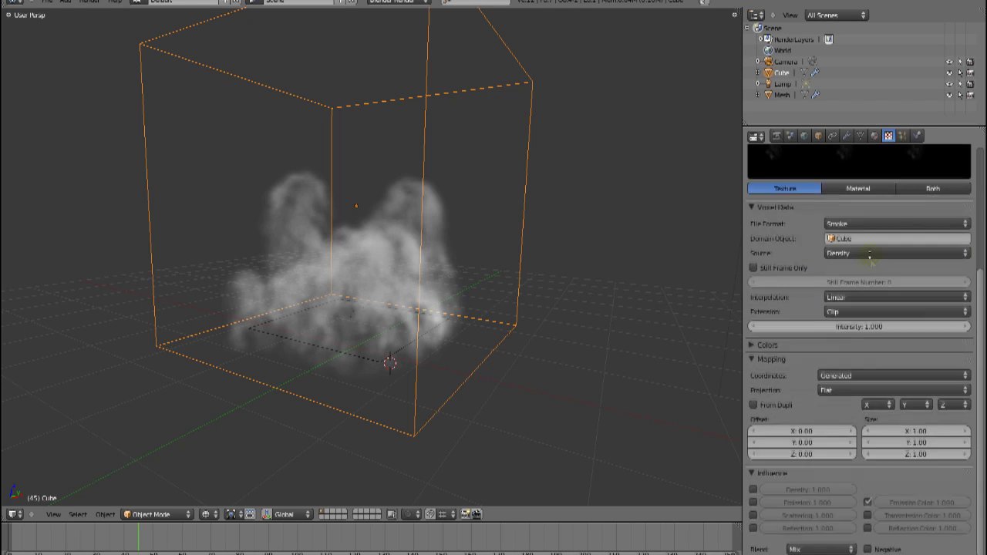
Step: Enable the Density influence for the cube's voxel data texture
{"action": "left_click", "coordinate": [771, 333]}
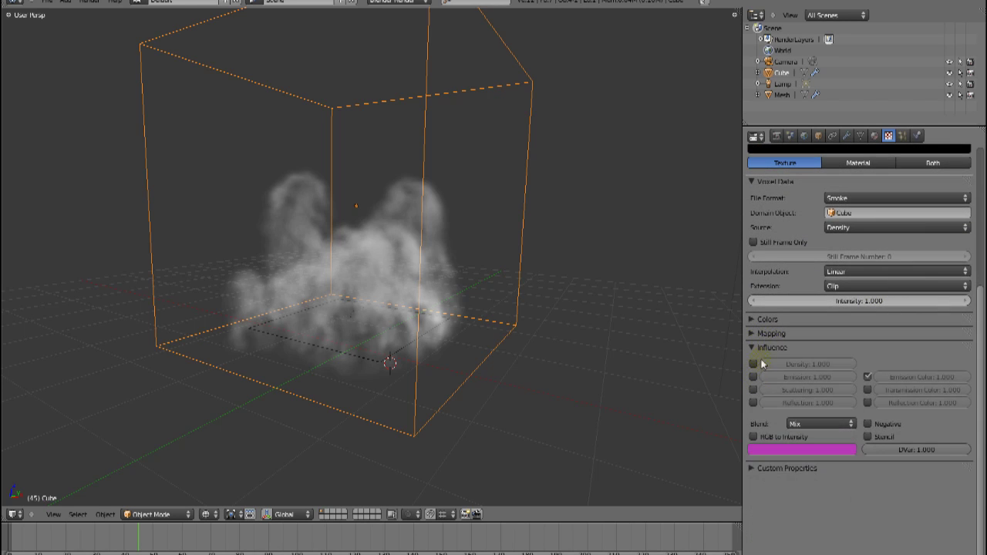
{"action": "left_click", "coordinate": [753, 364]}
{"action": "scroll", "coordinate": [796, 325], "scroll_direction": "up", "scroll_amount": 4}
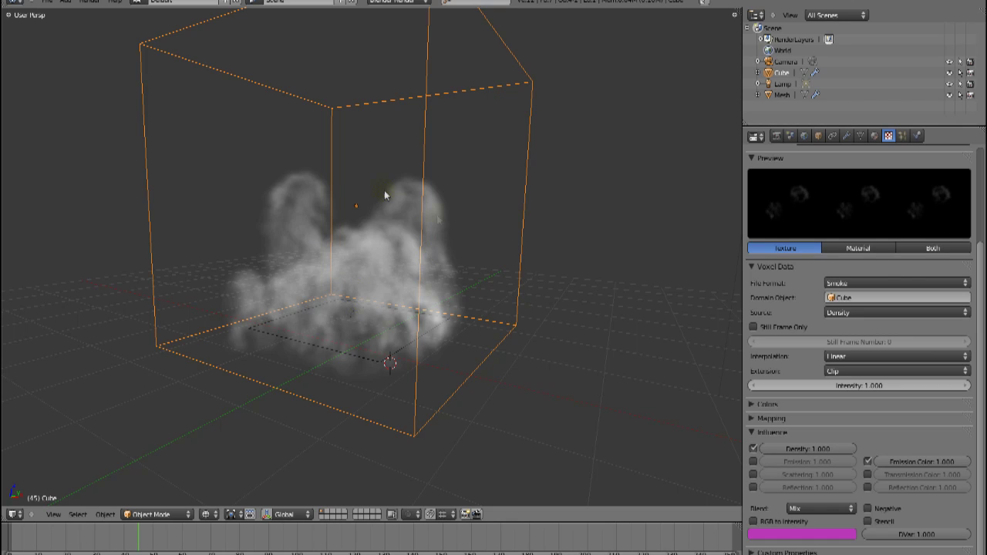
{"action": "scroll", "coordinate": [887, 299], "scroll_direction": "up", "scroll_amount": 5}
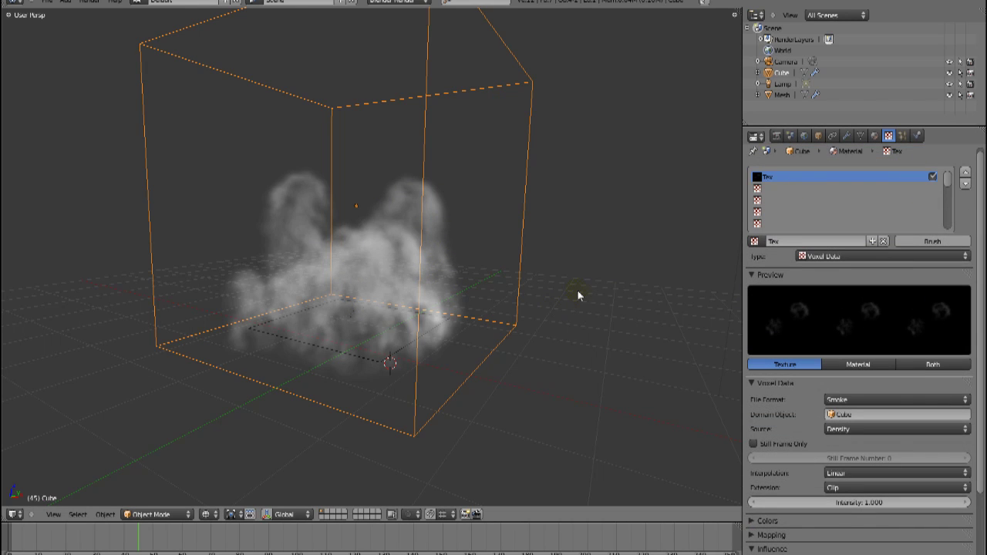
Step: Render the current frame and examine the smoke and emitter plane up close
{"action": "key", "text": "F12"}
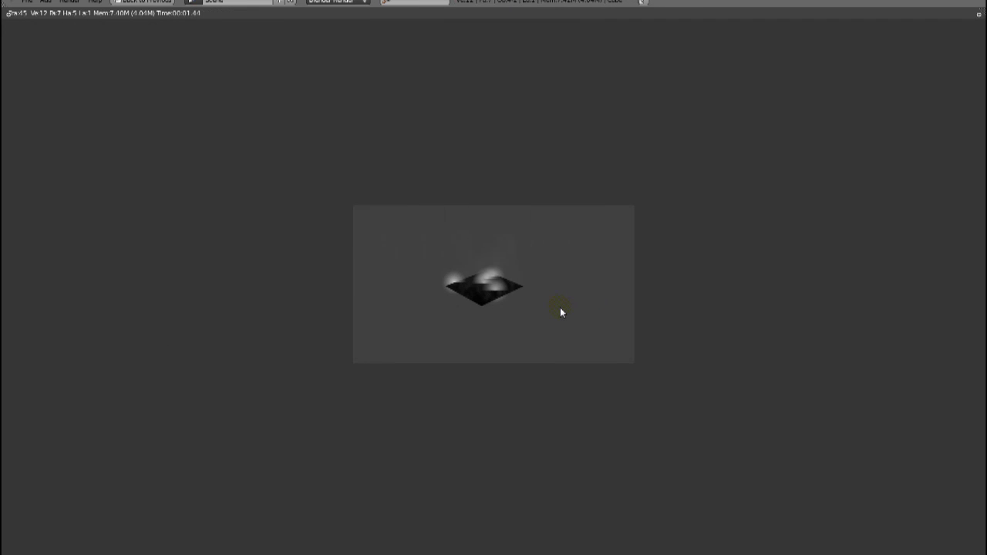
{"action": "scroll", "coordinate": [560, 307], "scroll_direction": "up", "scroll_amount": 5}
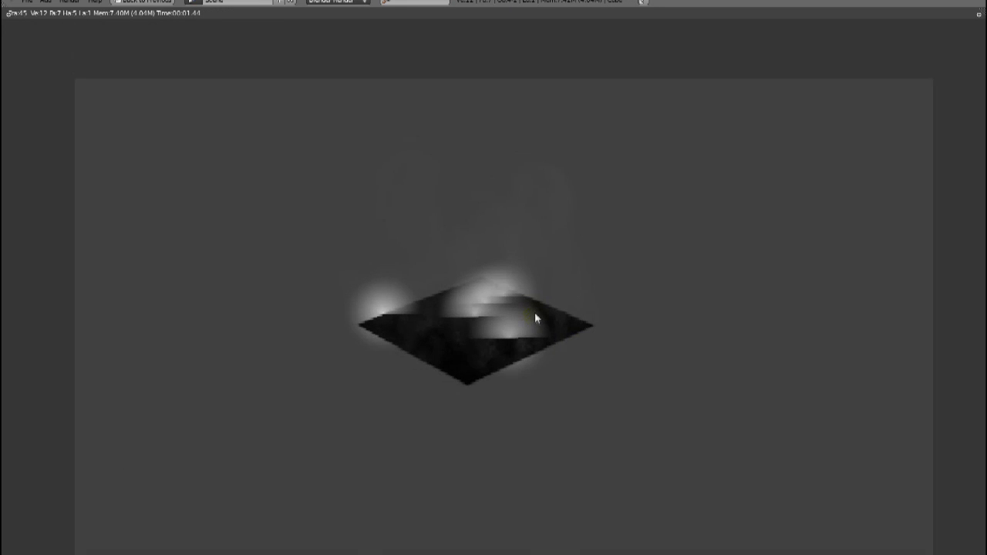
{"action": "scroll", "coordinate": [535, 316], "scroll_direction": "up", "scroll_amount": 1}
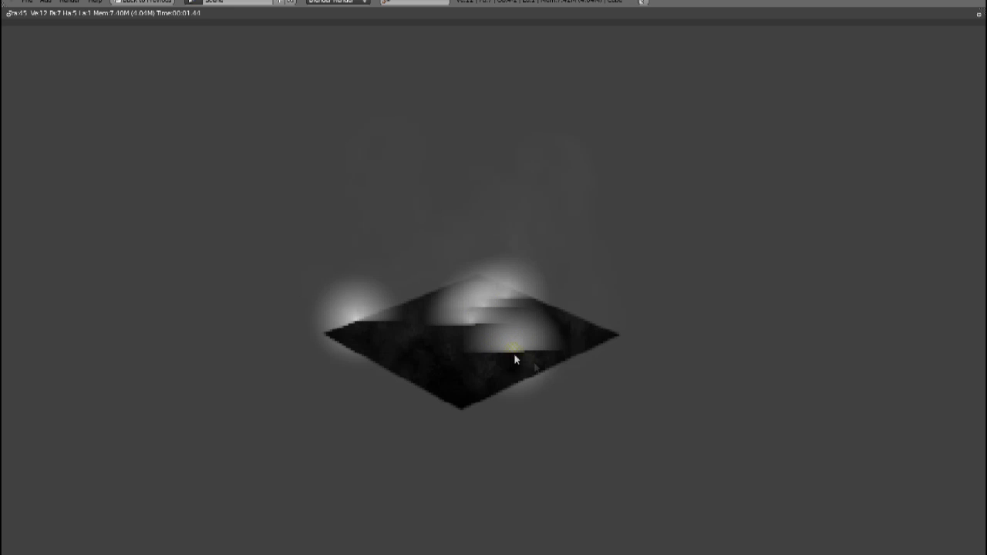
{"action": "scroll", "coordinate": [495, 351], "scroll_direction": "up", "scroll_amount": 2}
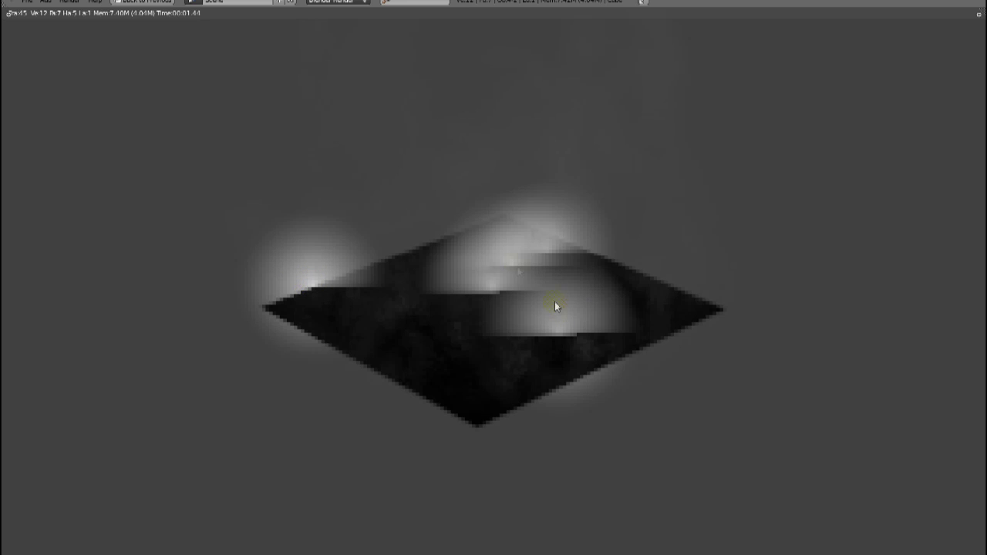
{"action": "key", "text": "Escape"}
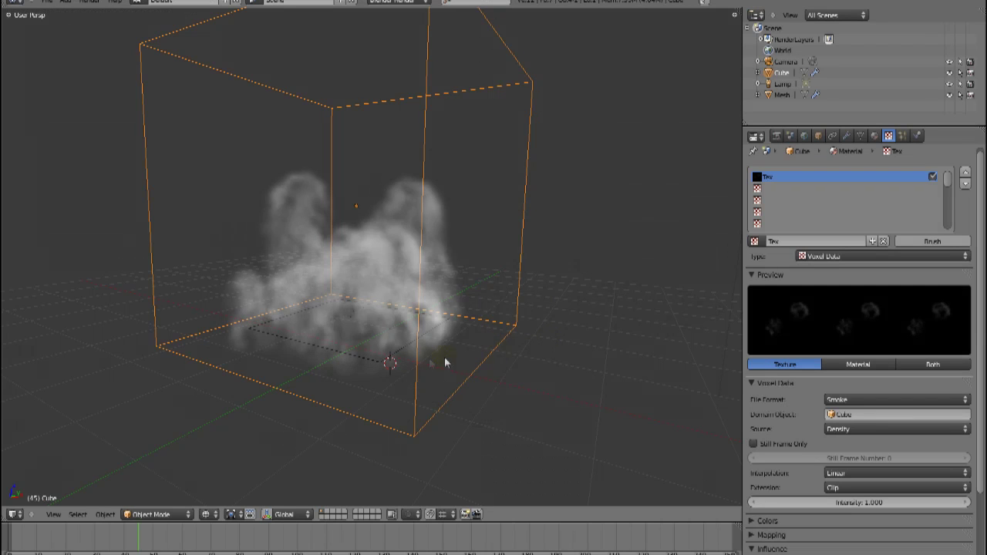
Step: Disable Emitter rendering in the plane's particle system and set its particle render type to None
{"action": "right_click", "coordinate": [339, 354]}
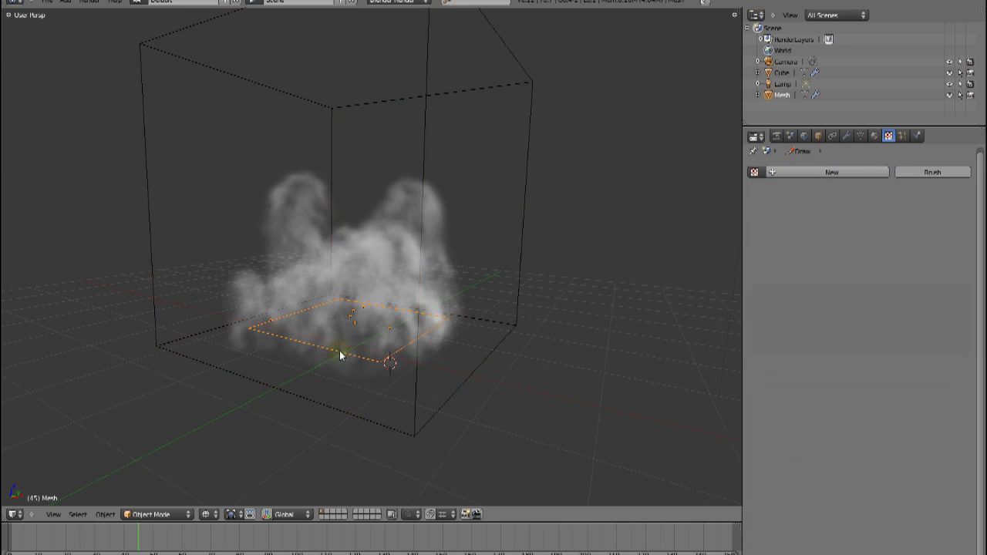
{"action": "middle_click_drag", "start_coordinate": [396, 355], "coordinate": [452, 325]}
{"action": "left_click", "coordinate": [902, 136]}
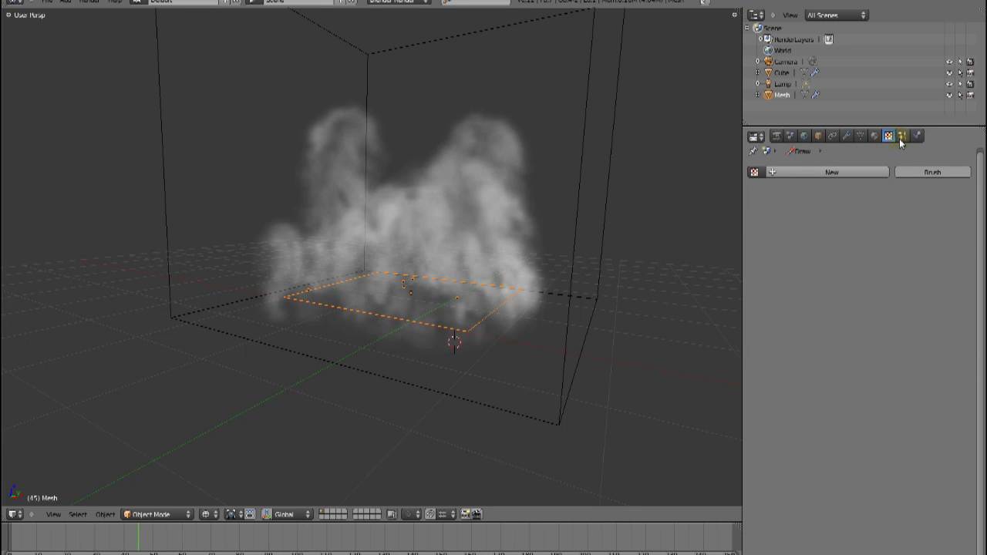
{"action": "left_click", "coordinate": [856, 218]}
{"action": "scroll", "coordinate": [841, 249], "scroll_direction": "down", "scroll_amount": 9}
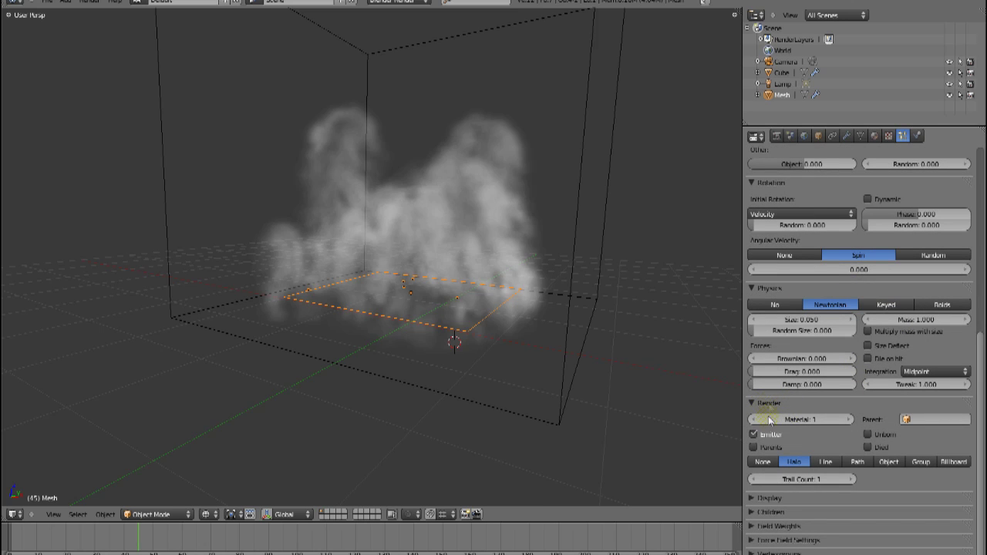
{"action": "left_click", "coordinate": [763, 464]}
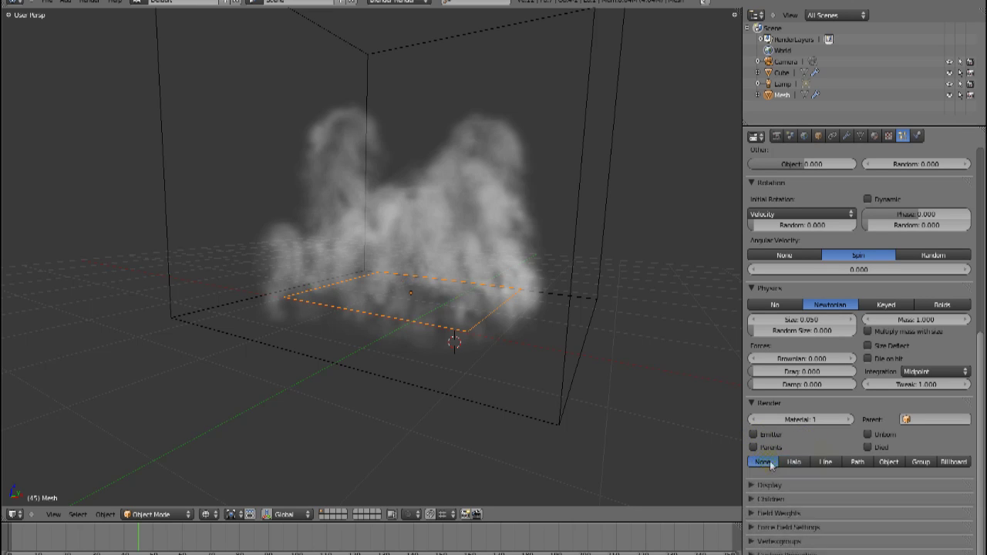
{"action": "left_click", "coordinate": [754, 403]}
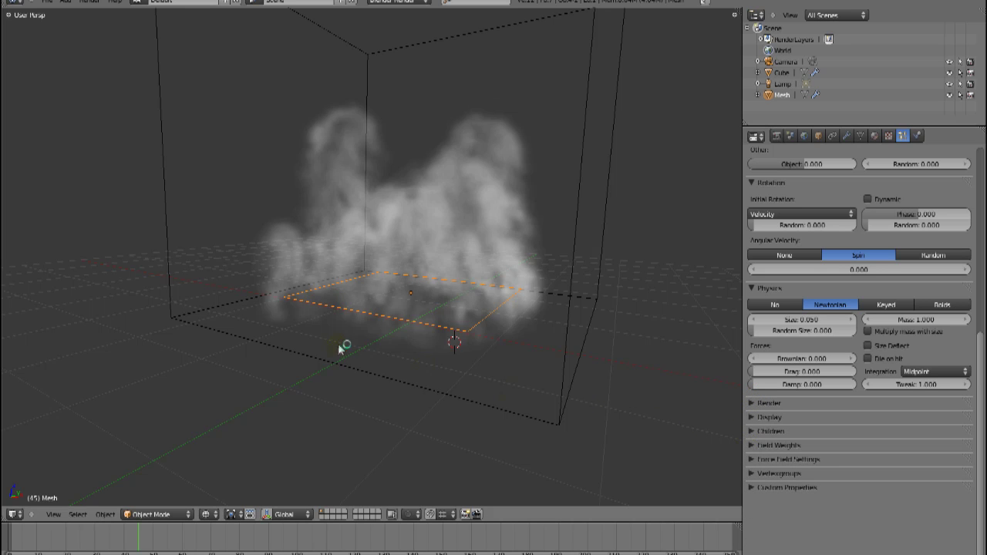
{"action": "scroll", "coordinate": [339, 343], "scroll_direction": "up", "scroll_amount": 5}
{"action": "middle_click_drag", "start_coordinate": [398, 303], "coordinate": [611, 371]}
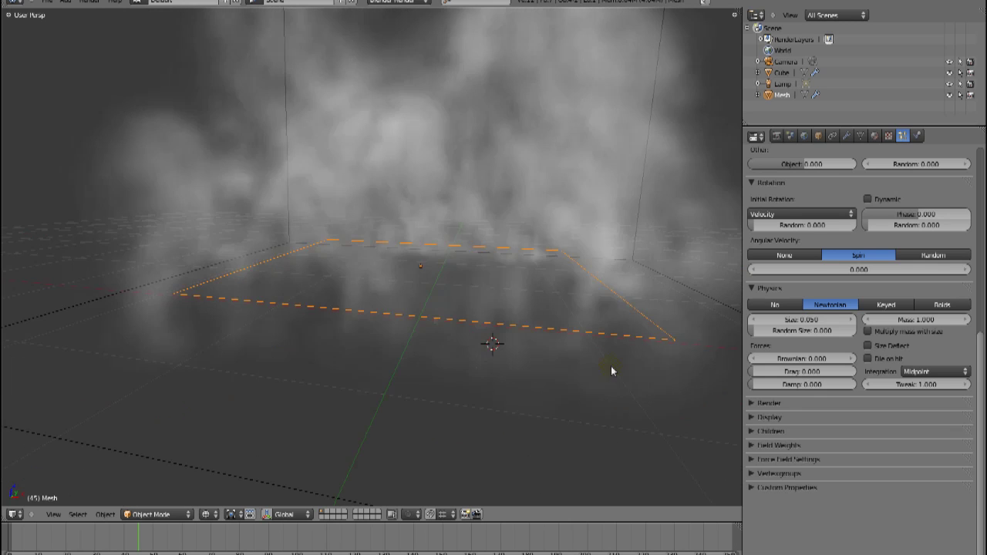
Step: Set the viewport display of the plane's particle system to Point
{"action": "left_click", "coordinate": [754, 417]}
{"action": "left_click", "coordinate": [846, 435]}
{"action": "middle_click_drag", "start_coordinate": [431, 324], "coordinate": [463, 317]}
{"action": "scroll", "coordinate": [372, 333], "scroll_direction": "down", "scroll_amount": 5}
{"action": "middle_click_drag", "start_coordinate": [373, 332], "coordinate": [408, 339]}
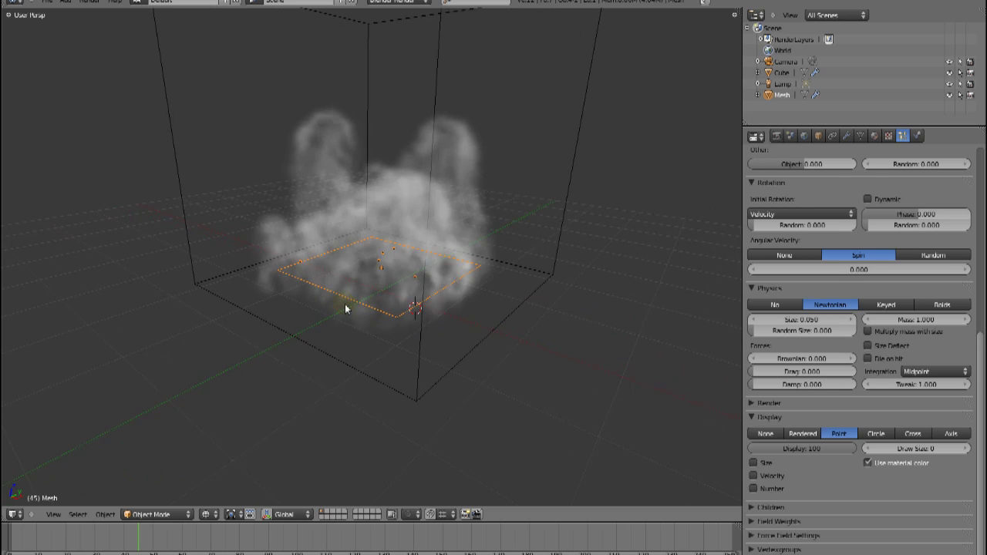
{"action": "left_click", "coordinate": [754, 416]}
{"action": "scroll", "coordinate": [846, 302], "scroll_direction": "up", "scroll_amount": 5}
{"action": "scroll", "coordinate": [846, 302], "scroll_direction": "up", "scroll_amount": 3}
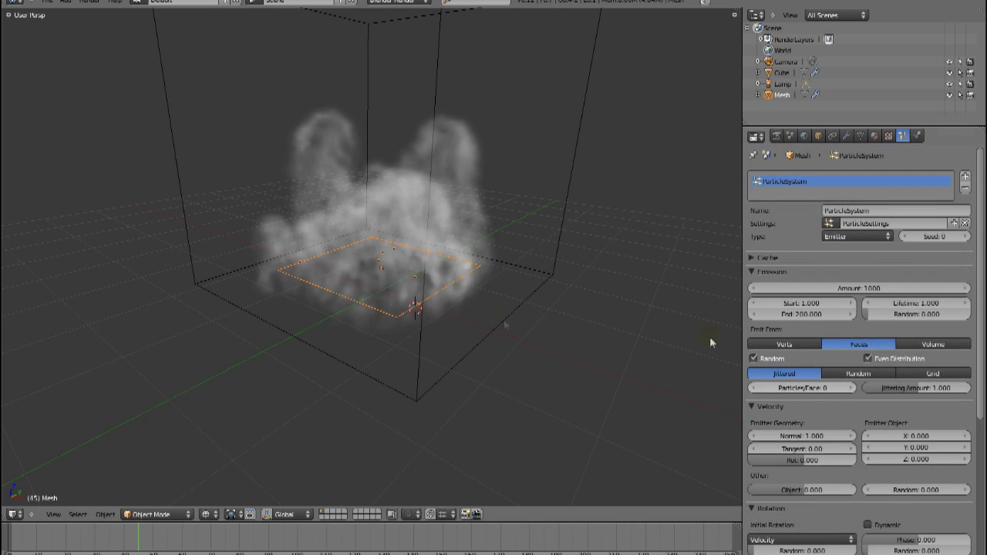
Step: Render the current frame and examine the smoke without visible emitter particles
{"action": "key", "text": "F12"}
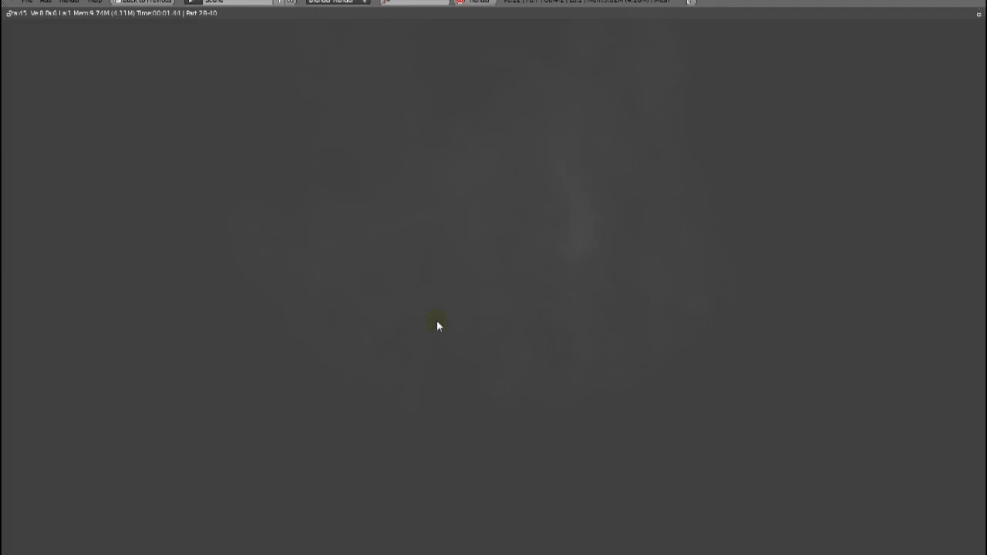
{"action": "scroll", "coordinate": [455, 330], "scroll_direction": "up", "scroll_amount": 1}
{"action": "key", "text": "Escape"}
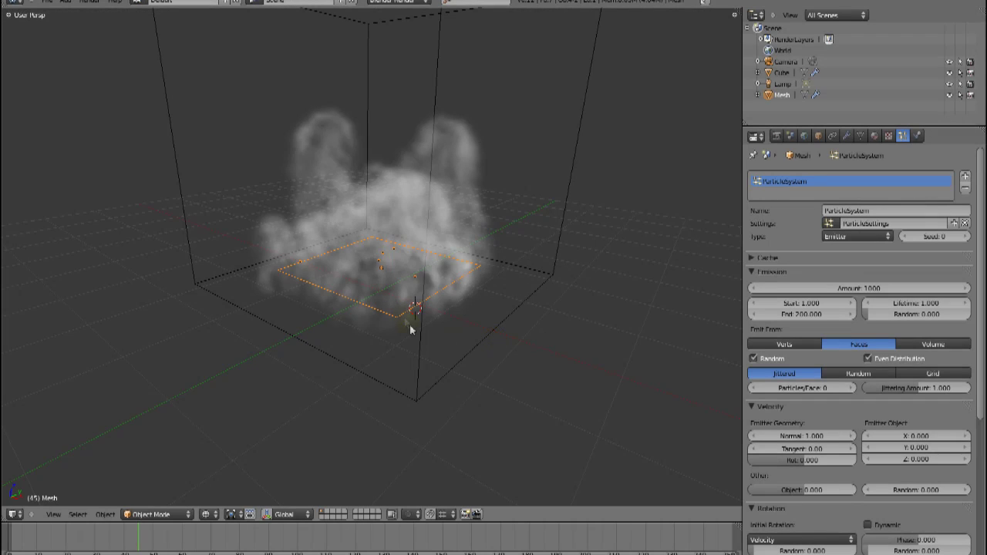
{"action": "key", "text": "F11"}
{"action": "scroll", "coordinate": [457, 299], "scroll_direction": "up", "scroll_amount": 3}
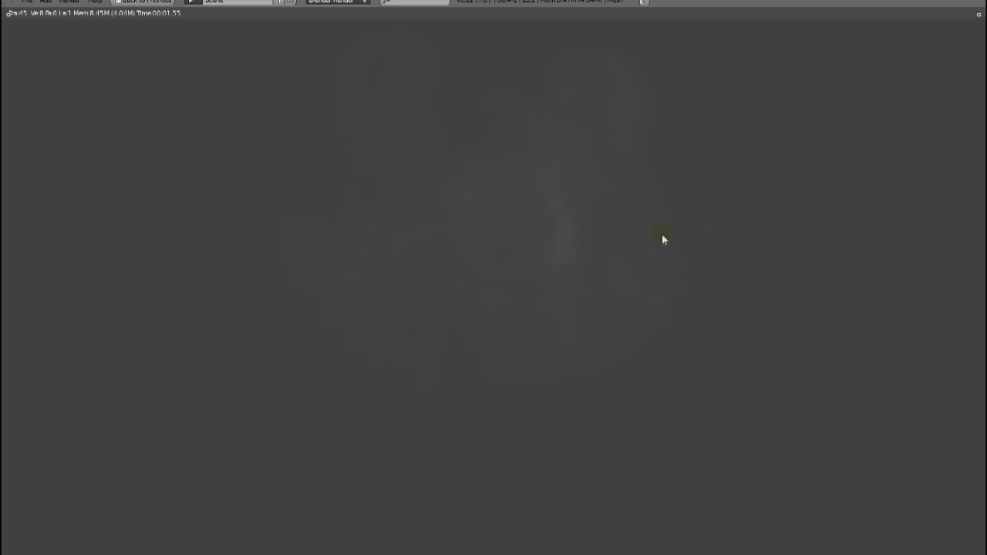
{"action": "key", "text": "Escape"}
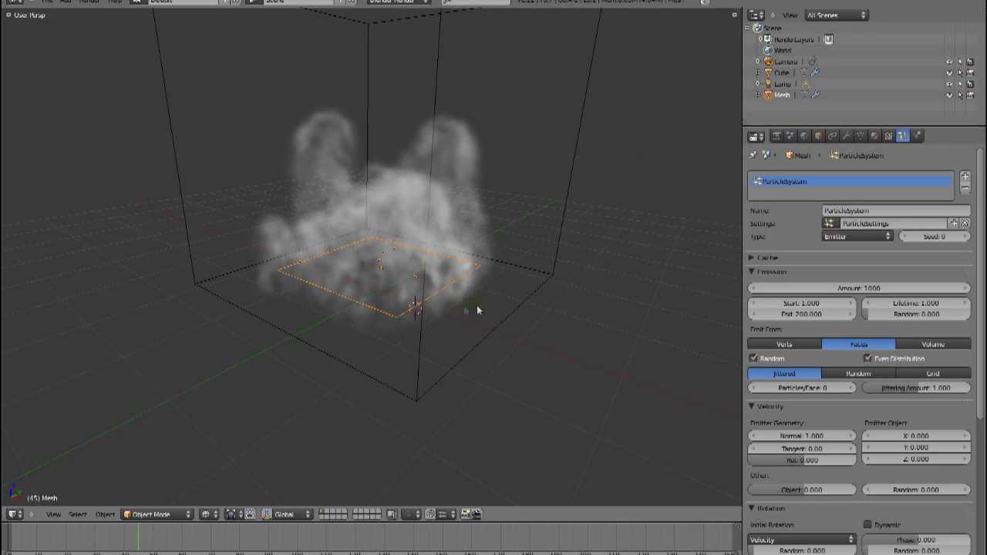
Step: Set the domain cube's volume material to a density scale of 5 and a scattering of 4
{"action": "right_click", "coordinate": [476, 336]}
{"action": "left_click", "coordinate": [875, 136]}
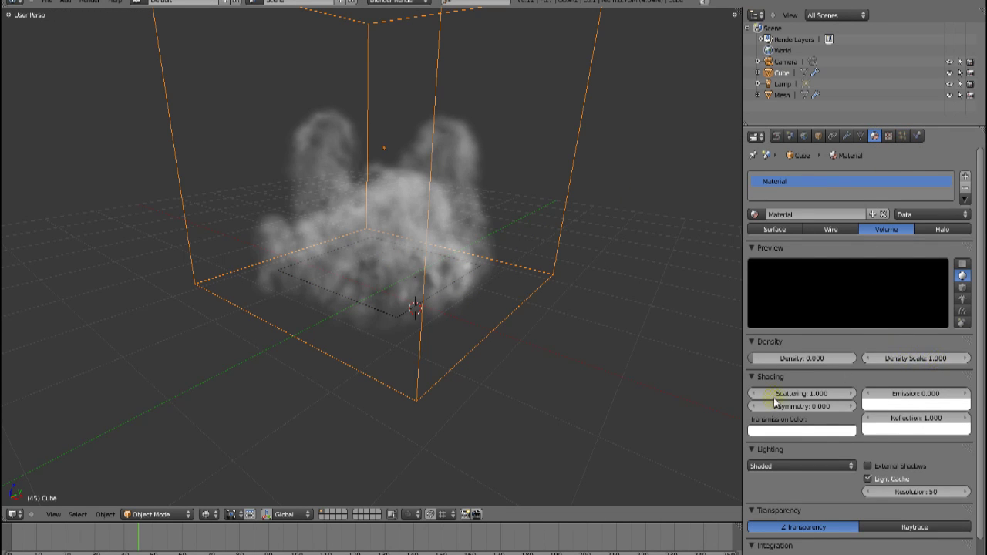
{"action": "left_click", "coordinate": [910, 359]}
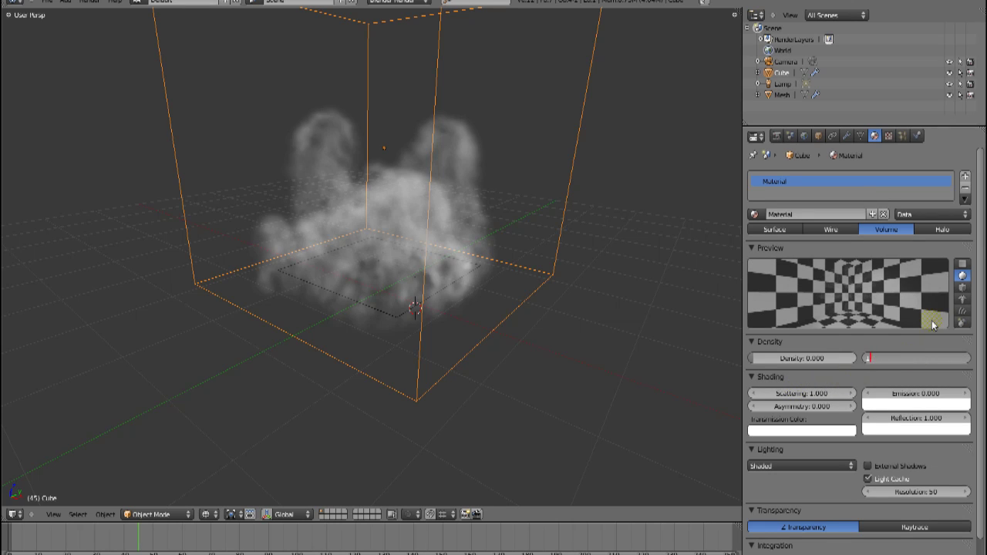
{"action": "type", "text": "5"}
{"action": "key", "text": "Return"}
{"action": "left_click", "coordinate": [839, 393]}
{"action": "type", "text": "4"}
{"action": "key", "text": "Return"}
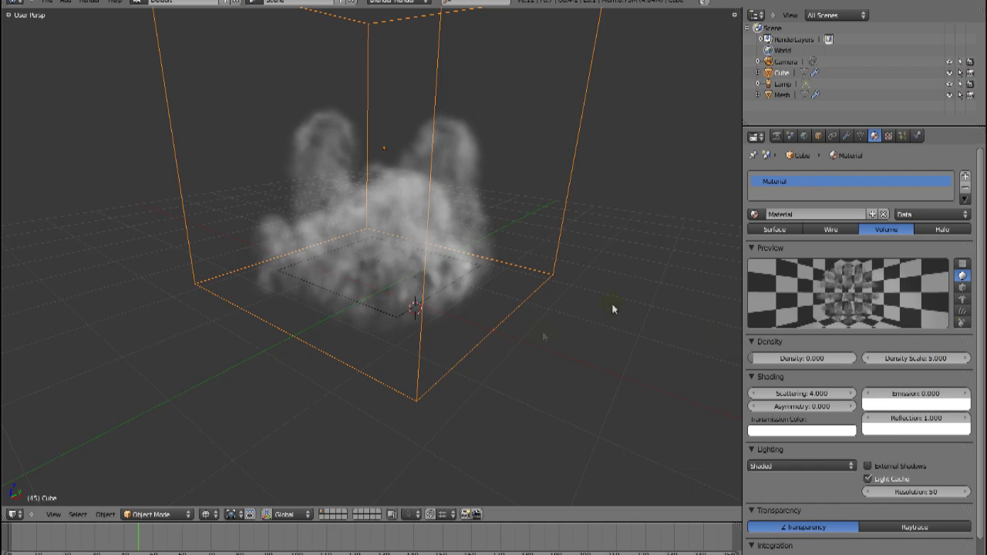
Step: Render the current frame and inspect the density and graininess of the smoke up close
{"action": "middle_click_drag", "start_coordinate": [465, 302], "coordinate": [453, 320]}
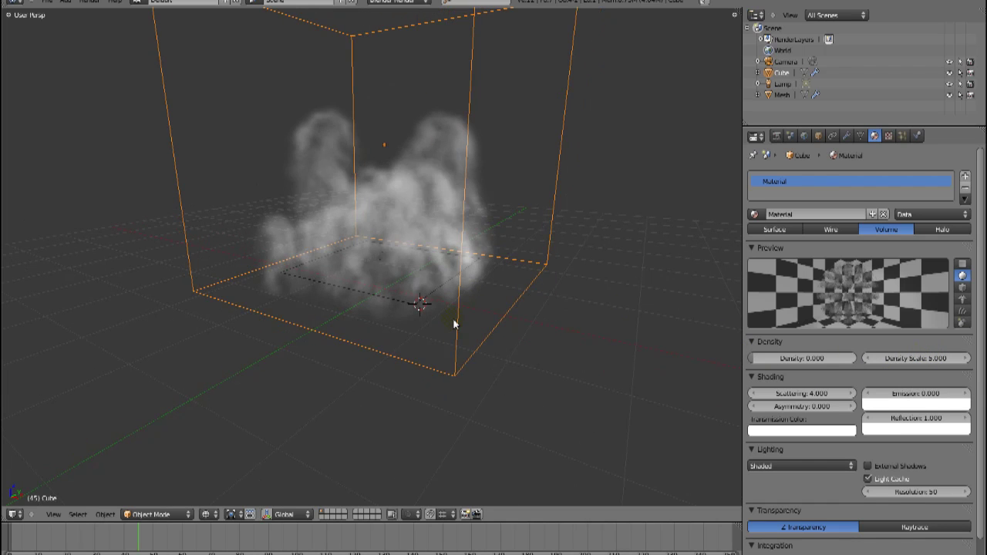
{"action": "key", "text": "F12"}
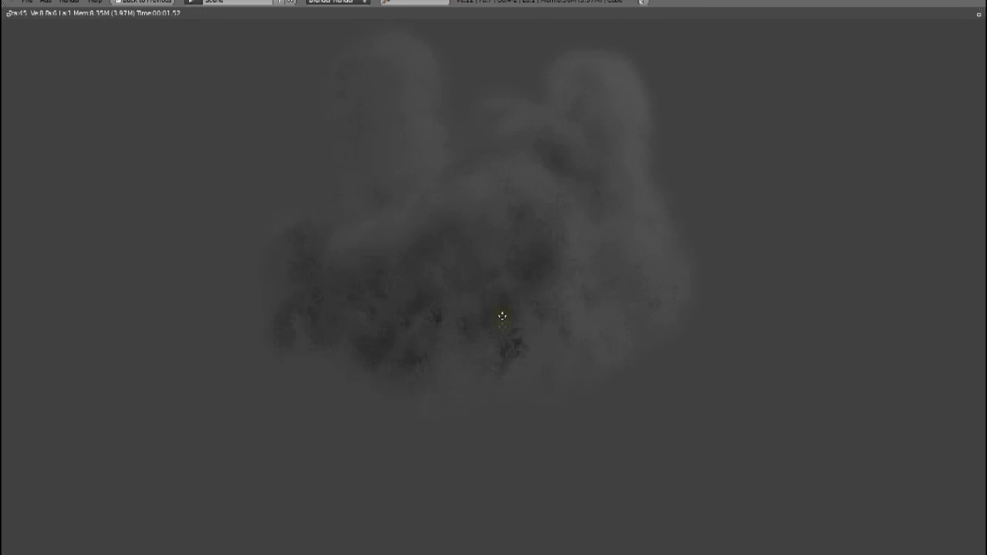
{"action": "middle_click_drag", "start_coordinate": [502, 316], "coordinate": [508, 369]}
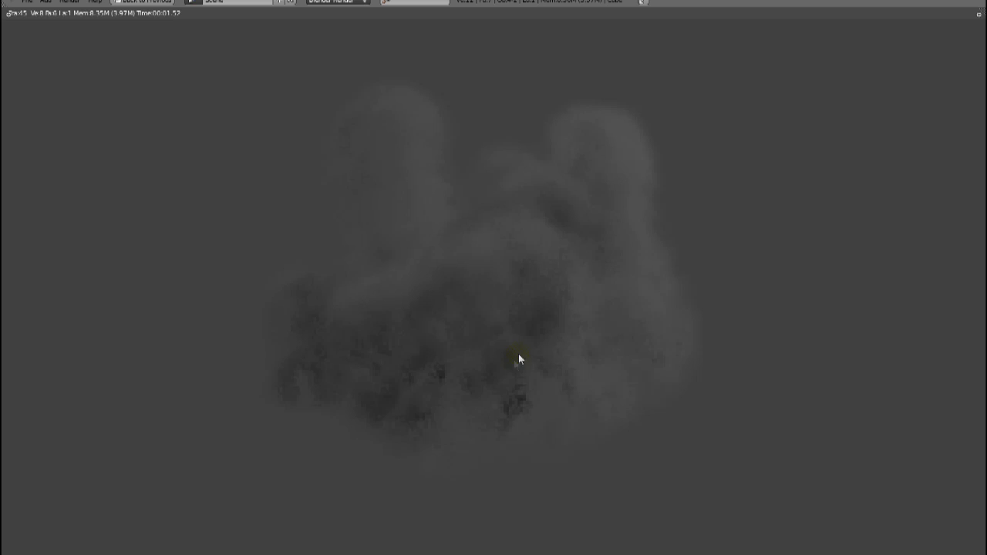
{"action": "middle_click_drag", "start_coordinate": [511, 374], "coordinate": [571, 282]}
{"action": "scroll", "coordinate": [575, 277], "scroll_direction": "up", "scroll_amount": 1}
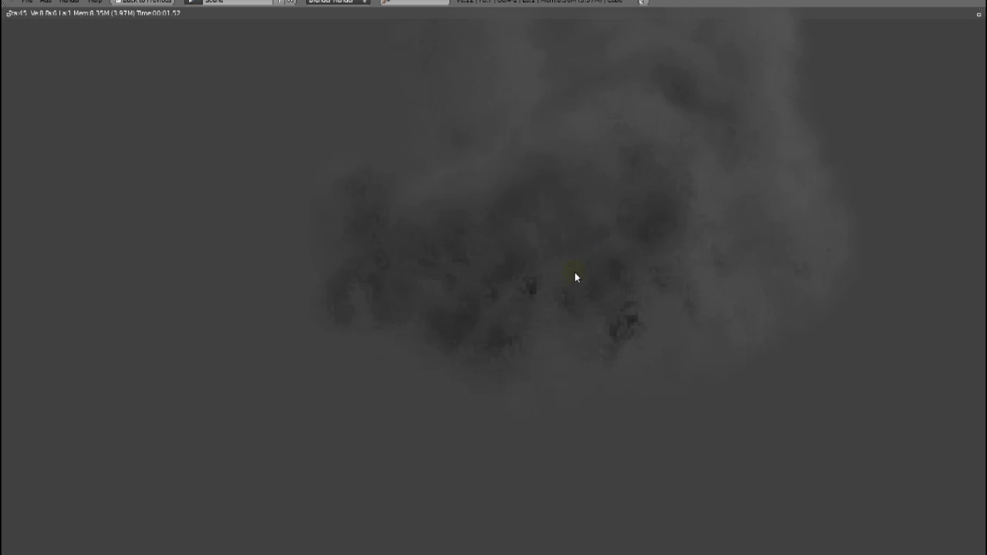
{"action": "scroll", "coordinate": [558, 315], "scroll_direction": "up", "scroll_amount": 1}
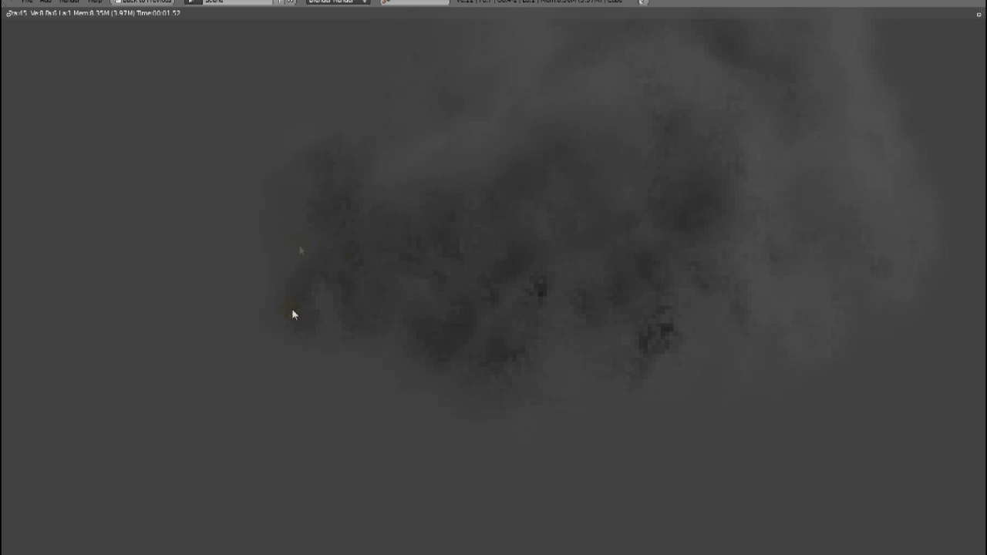
{"action": "scroll", "coordinate": [617, 243], "scroll_direction": "down", "scroll_amount": 3}
{"action": "scroll", "coordinate": [579, 288], "scroll_direction": "up", "scroll_amount": 2}
{"action": "middle_click_drag", "start_coordinate": [579, 288], "coordinate": [544, 326]}
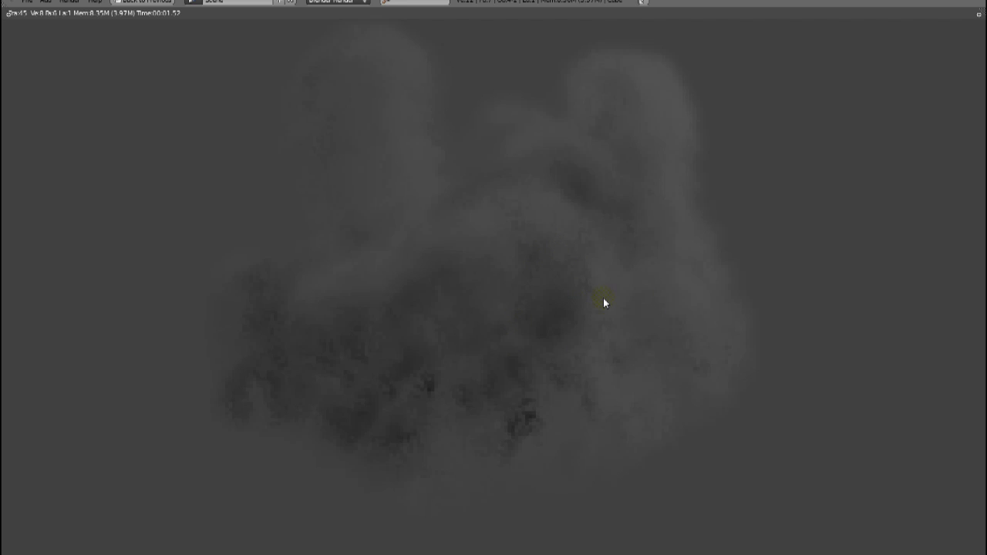
{"action": "key", "text": "F11"}
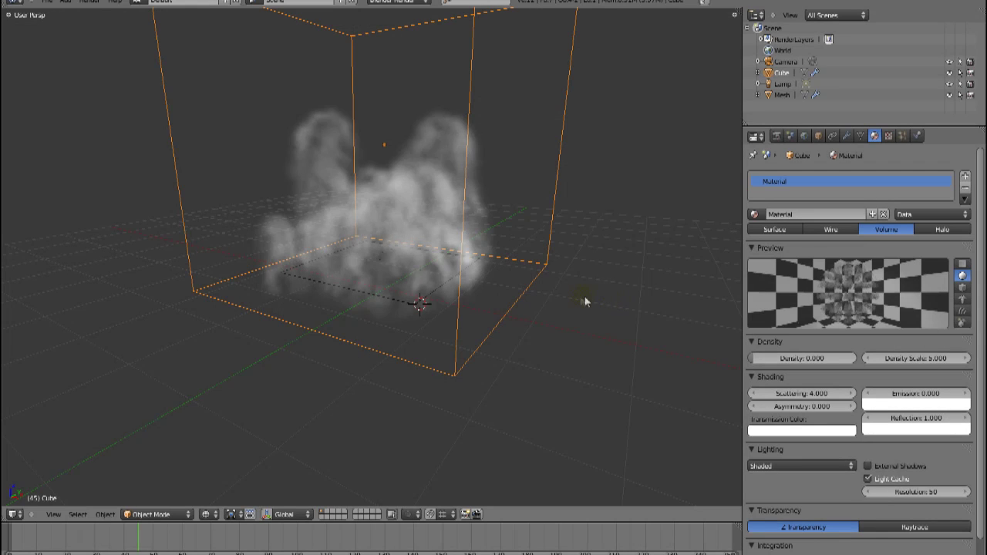
{"action": "key", "text": "F11"}
{"action": "key", "text": "F11"}
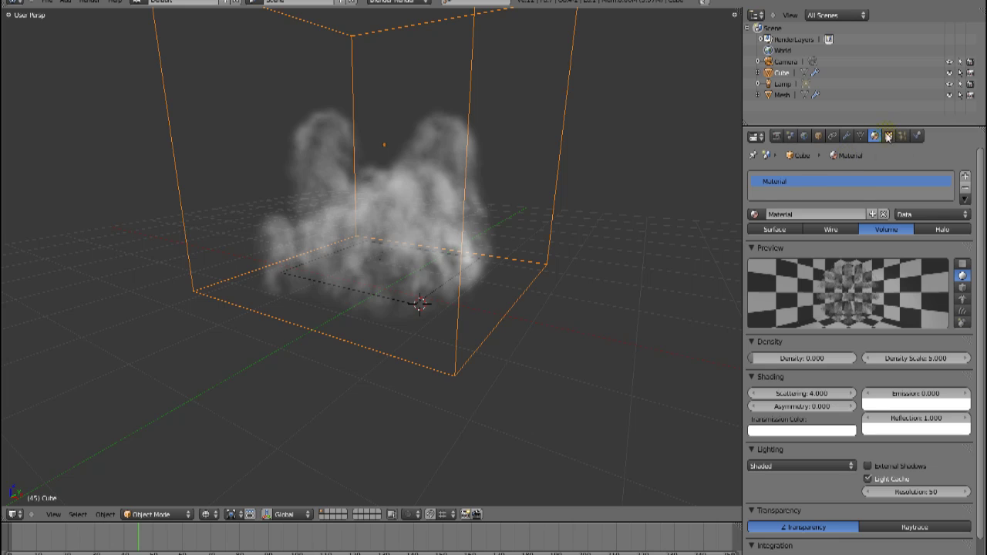
Step: Set the volume material's integration step size to 0.05 and render the frame again
{"action": "scroll", "coordinate": [849, 355], "scroll_direction": "down", "scroll_amount": 2}
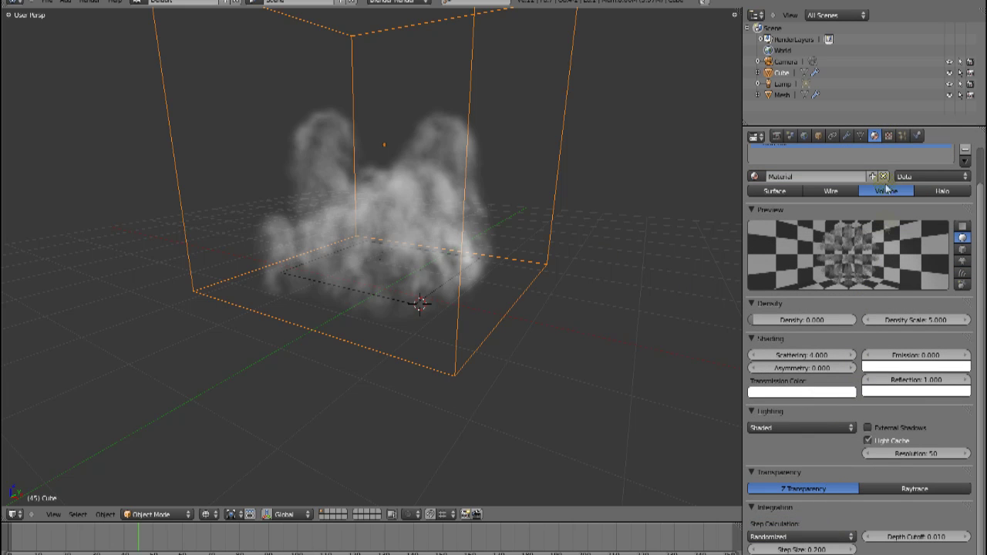
{"action": "left_click", "coordinate": [802, 550]}
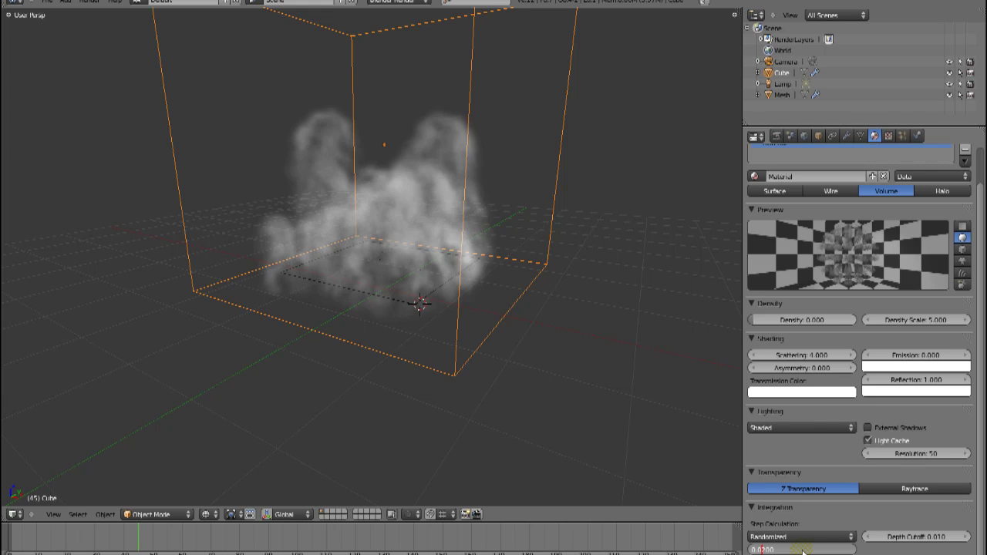
{"action": "key", "text": "Return"}
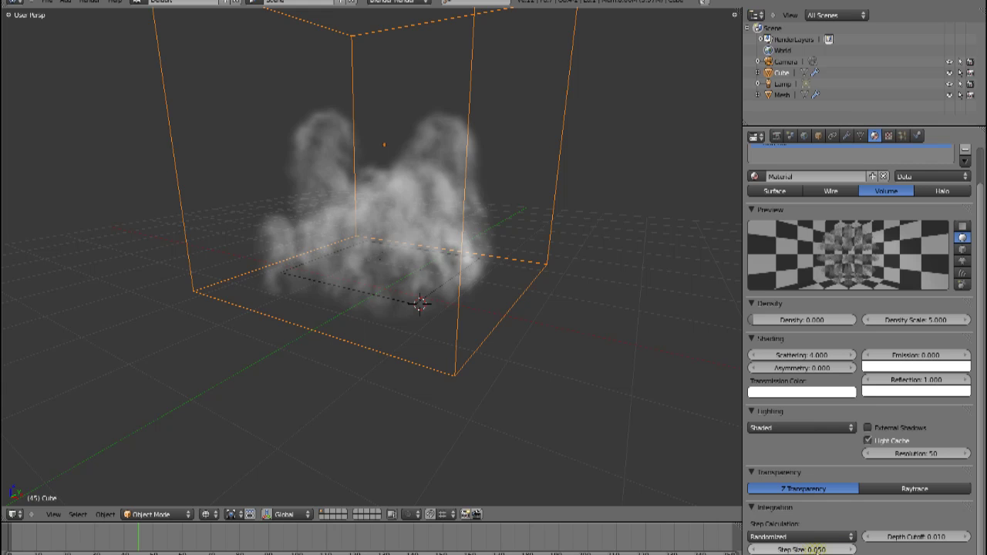
{"action": "key", "text": "F12"}
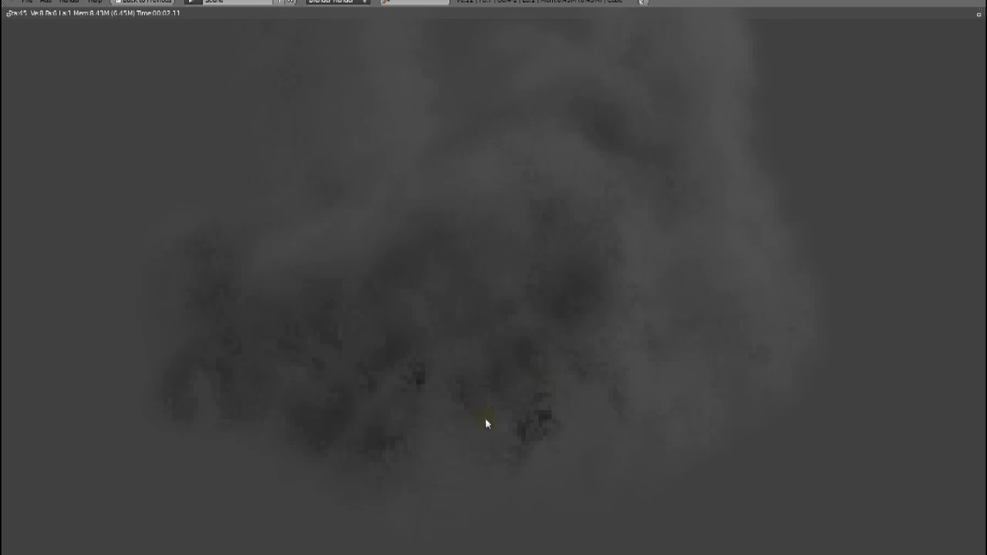
{"action": "key", "text": "Escape"}
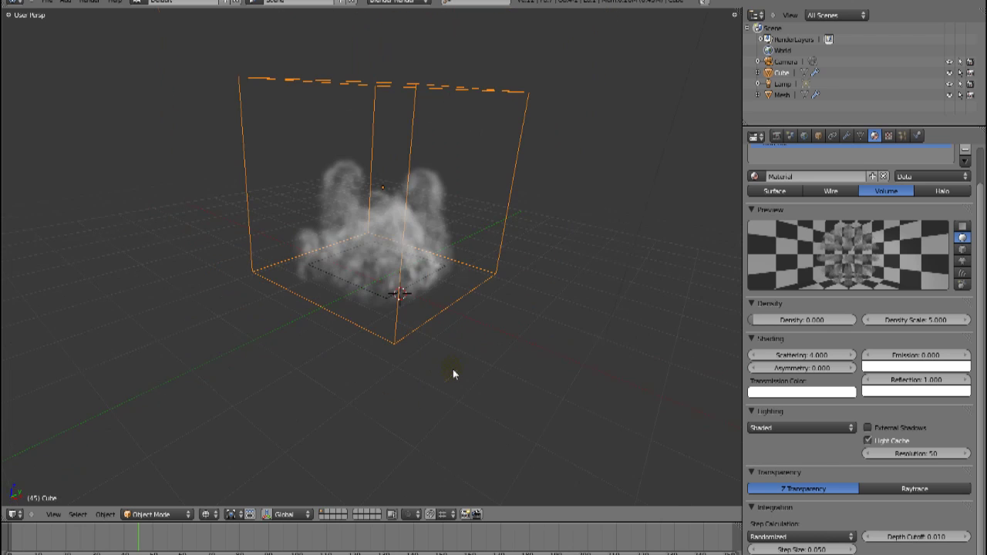
Step: Reposition the camera in camera view to reframe the smoke domain
{"action": "key", "text": "KP_0"}
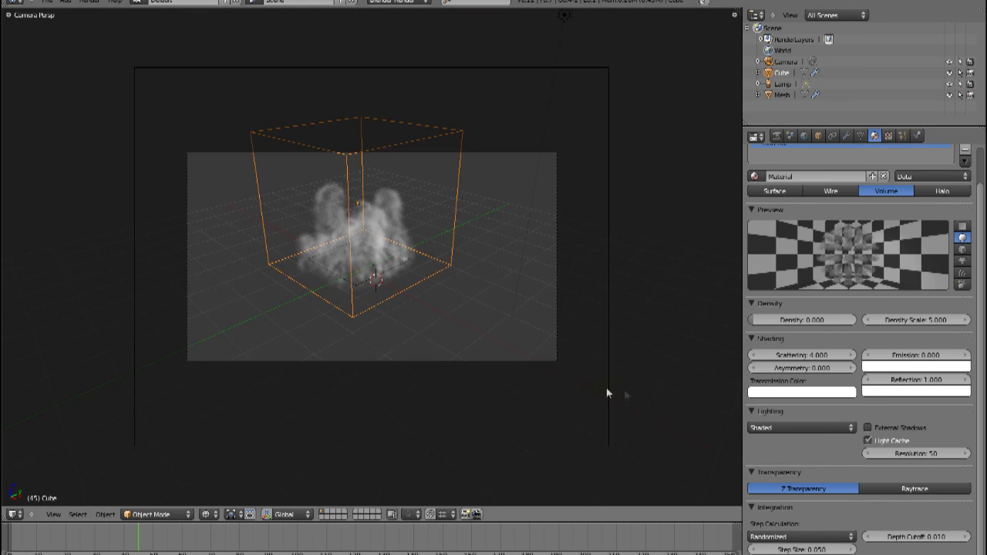
{"action": "right_click", "coordinate": [608, 390]}
{"action": "key", "text": "g"}
{"action": "left_click", "coordinate": [543, 348]}
{"action": "key", "text": "KP_0"}
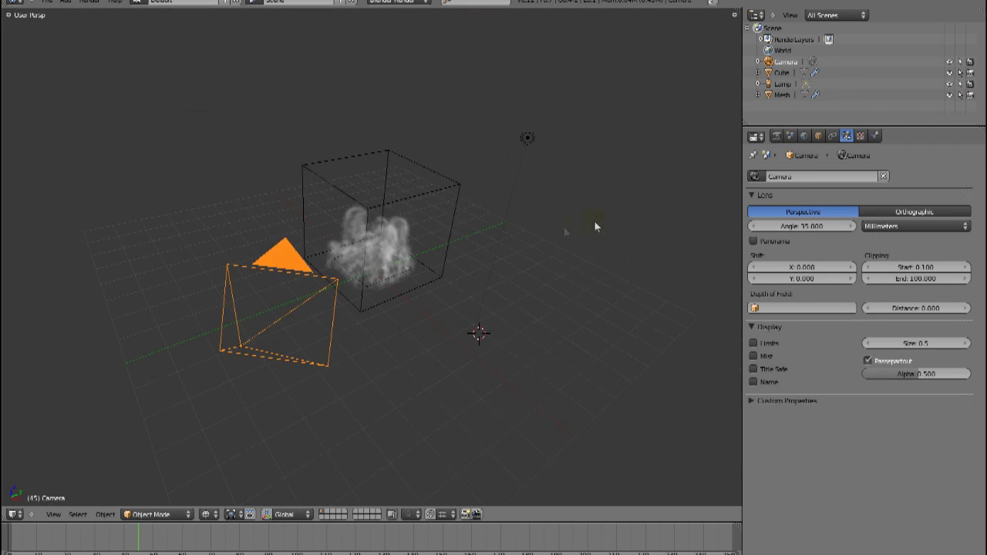
Step: Change the existing lamp into a Sun with a pale cream colour and an energy of 1.5
{"action": "right_click", "coordinate": [526, 139]}
{"action": "left_click", "coordinate": [815, 306]}
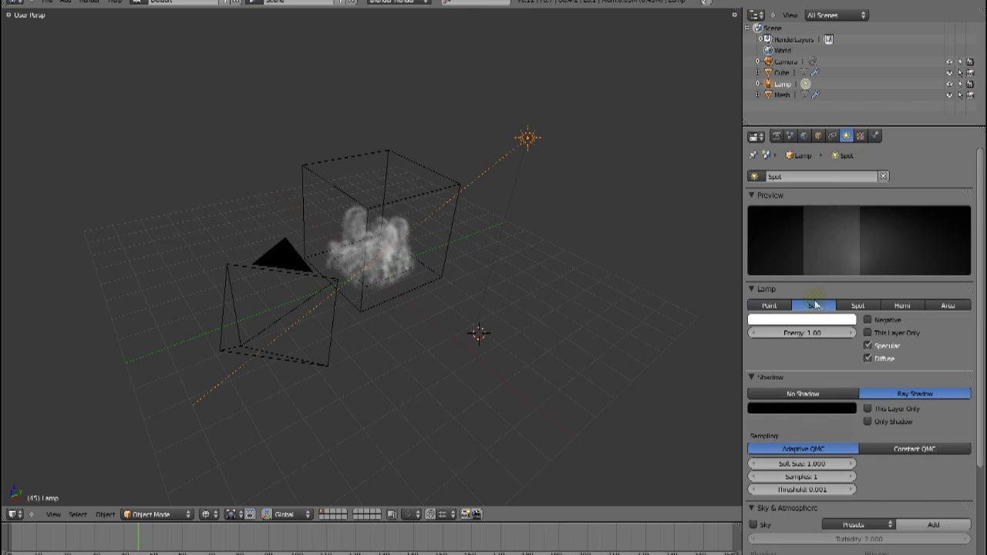
{"action": "left_click", "coordinate": [809, 319]}
{"action": "left_click", "coordinate": [812, 320]}
{"action": "left_click", "coordinate": [791, 210]}
{"action": "left_click_drag", "start_coordinate": [791, 210], "coordinate": [791, 213]}
{"action": "left_click", "coordinate": [803, 335]}
{"action": "type", "text": "1.1"}
{"action": "key", "text": "Return"}
{"action": "middle_click_drag", "start_coordinate": [346, 209], "coordinate": [372, 272]}
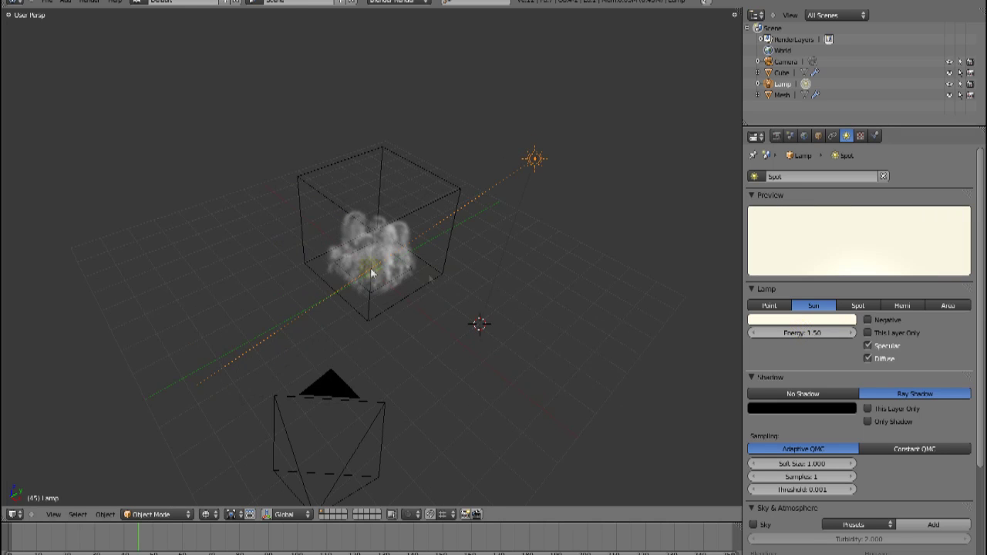
Step: Duplicate the sun lamp, place the copy on the other side of the domain and rotate it towards the smoke
{"action": "key", "text": "shift+d"}
{"action": "left_click", "coordinate": [329, 288]}
{"action": "key", "text": "r"}
{"action": "left_click", "coordinate": [269, 116]}
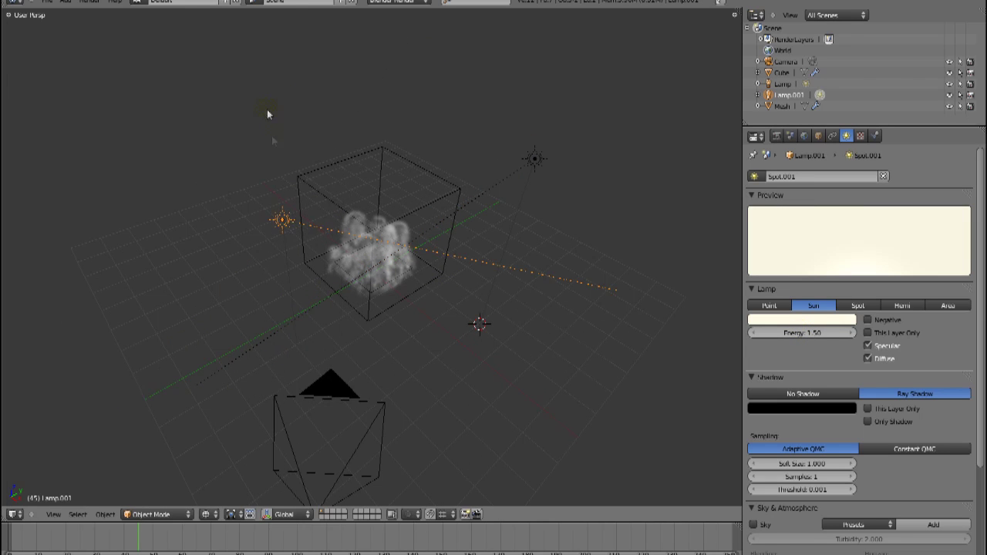
{"action": "middle_click_drag", "start_coordinate": [268, 116], "coordinate": [491, 226]}
{"action": "key", "text": "r"}
{"action": "left_click", "coordinate": [426, 108]}
{"action": "middle_click_drag", "start_coordinate": [426, 108], "coordinate": [424, 249]}
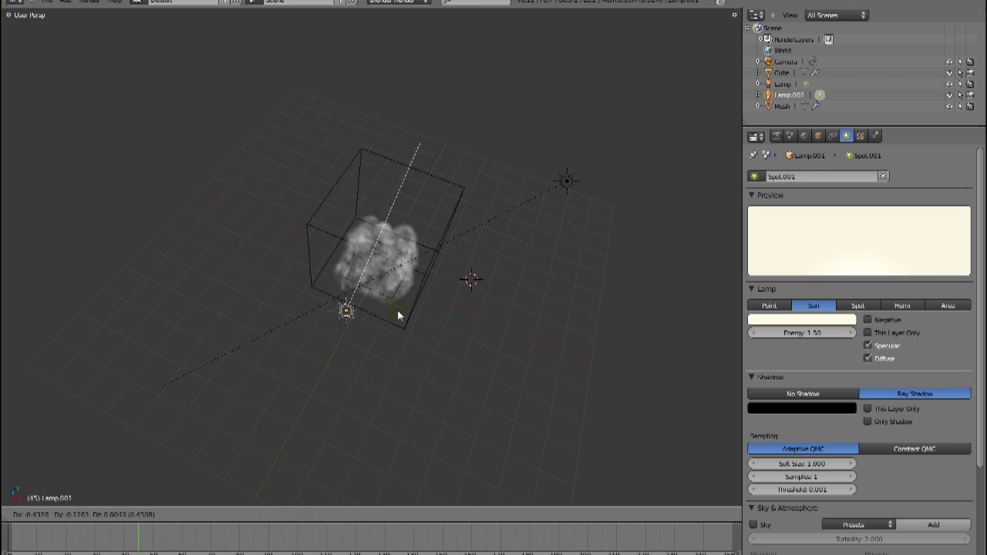
Step: Give the duplicated sun lamp a light blue colour, an energy of 0.4 and No Shadow
{"action": "left_click", "coordinate": [802, 319]}
{"action": "left_click_drag", "start_coordinate": [815, 205], "coordinate": [805, 197]}
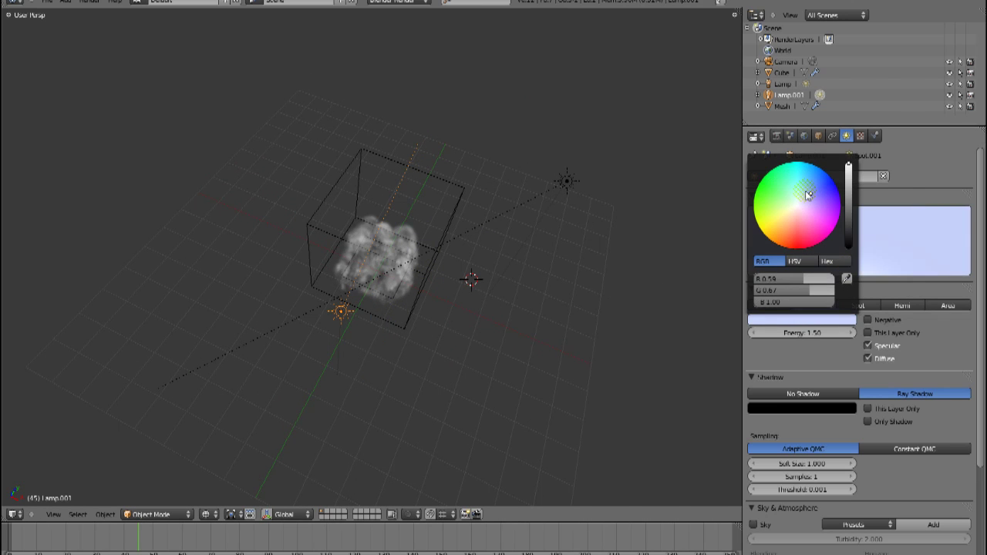
{"action": "left_click", "coordinate": [803, 335]}
{"action": "type", "text": "0.4"}
{"action": "key", "text": "Return"}
{"action": "left_click", "coordinate": [795, 394]}
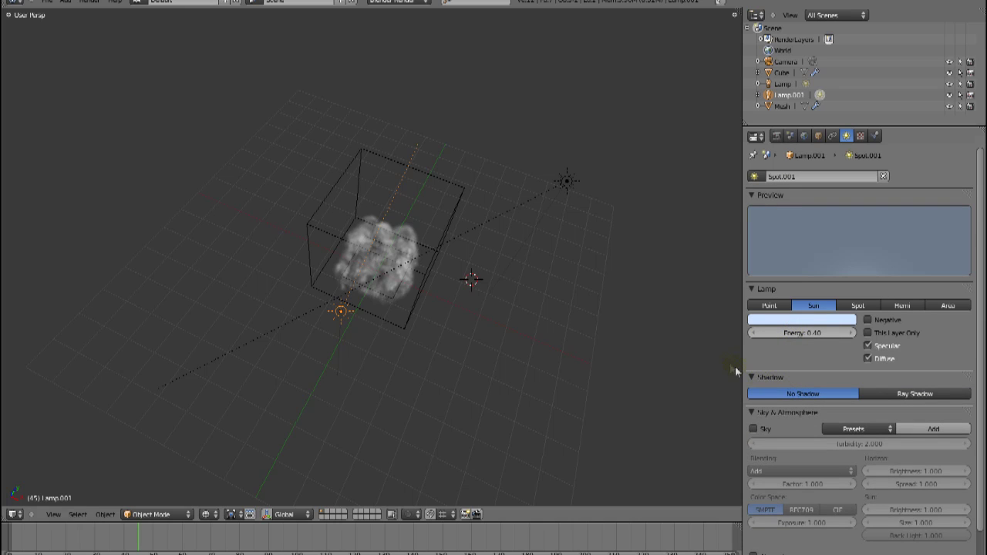
Step: Add a plane mesh under the smoke and scale it up beyond the grid as a ground surface
{"action": "middle_click_drag", "start_coordinate": [379, 308], "coordinate": [400, 287]}
{"action": "key", "text": "shift+a"}
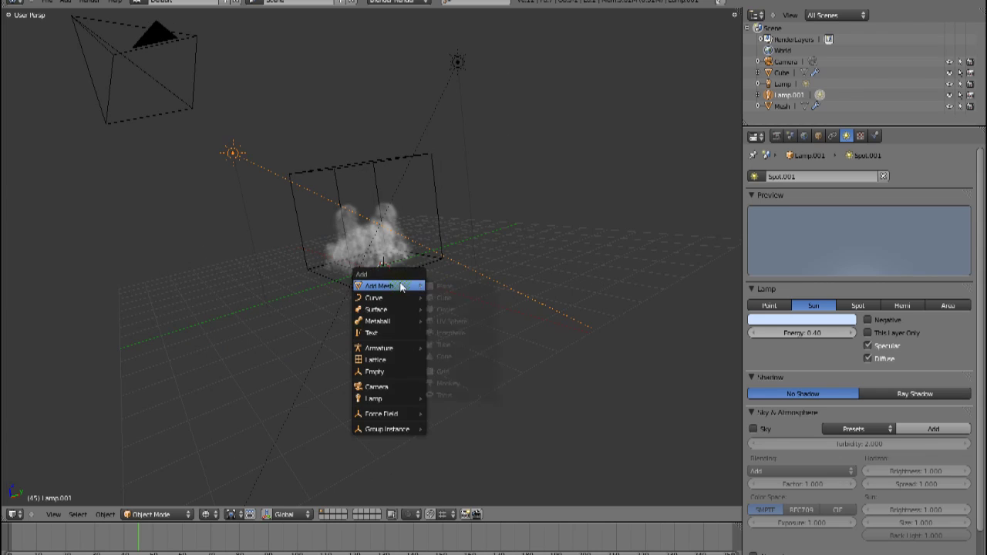
{"action": "left_click", "coordinate": [444, 286]}
{"action": "key", "text": "s"}
{"action": "left_click", "coordinate": [432, 315]}
{"action": "middle_click_drag", "start_coordinate": [432, 315], "coordinate": [370, 266]}
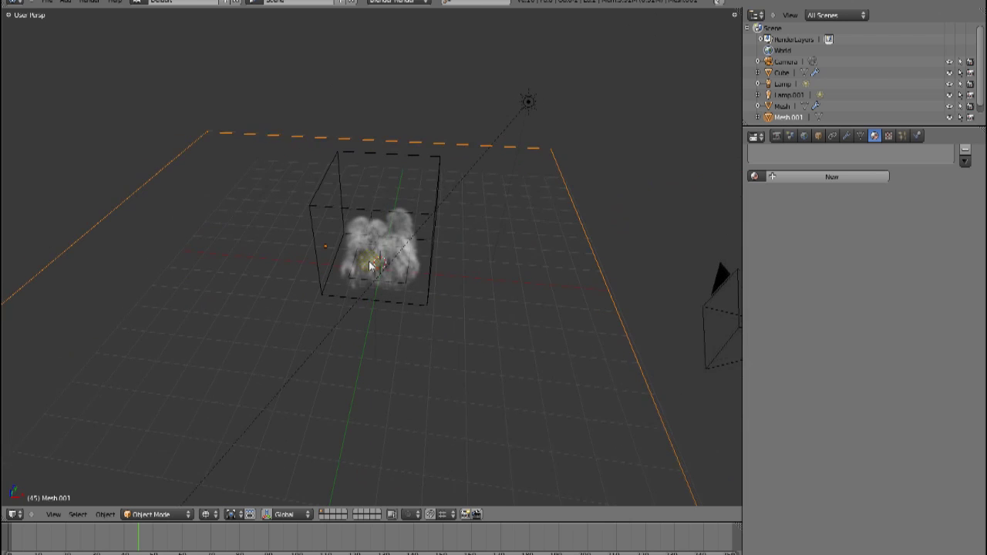
Step: Create a new material for the ground plane and enable Receive Transparent in its shadow settings
{"action": "left_click", "coordinate": [832, 178]}
{"action": "left_click", "coordinate": [832, 213]}
{"action": "scroll", "coordinate": [852, 374], "scroll_direction": "down", "scroll_amount": 5}
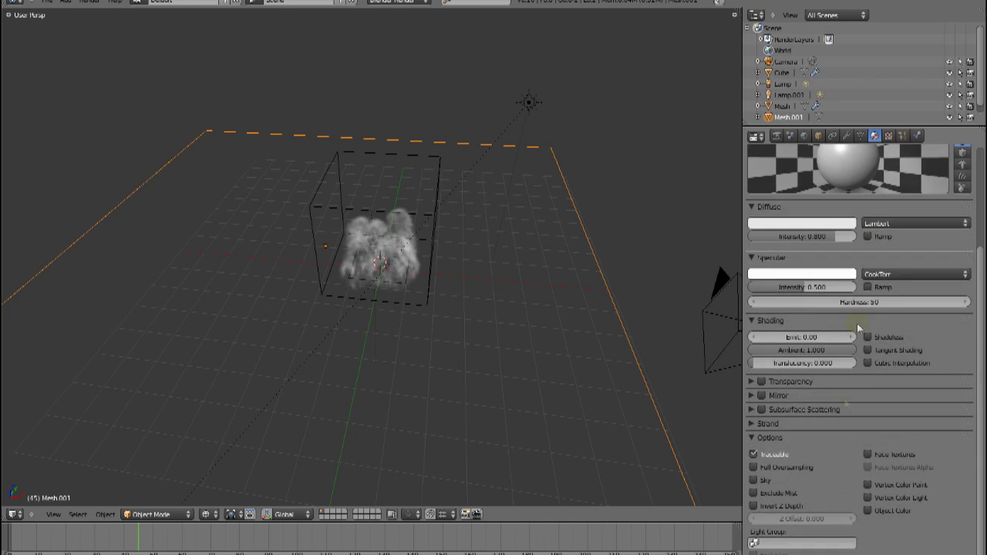
{"action": "left_click_drag", "start_coordinate": [759, 418], "coordinate": [763, 450]}
{"action": "left_click", "coordinate": [756, 434]}
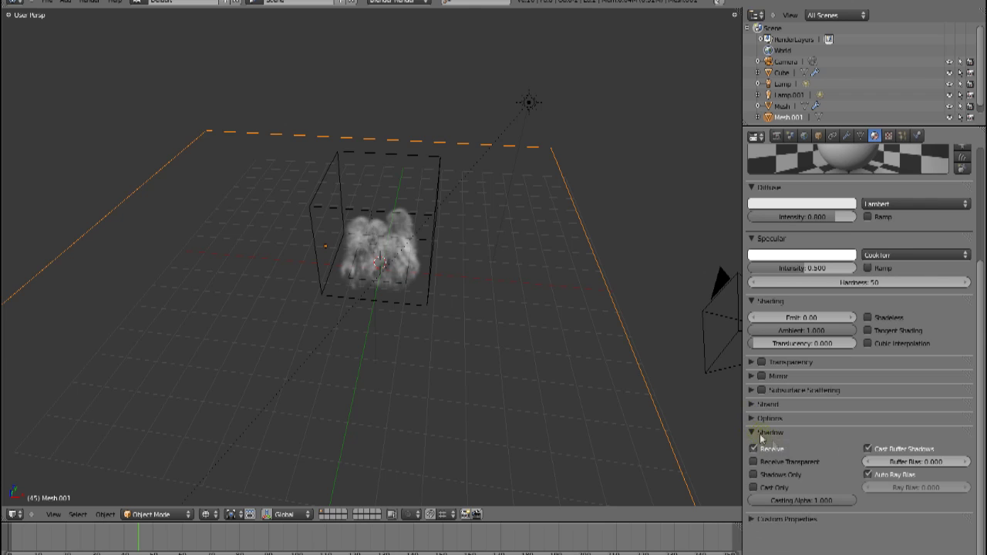
{"action": "left_click", "coordinate": [753, 462]}
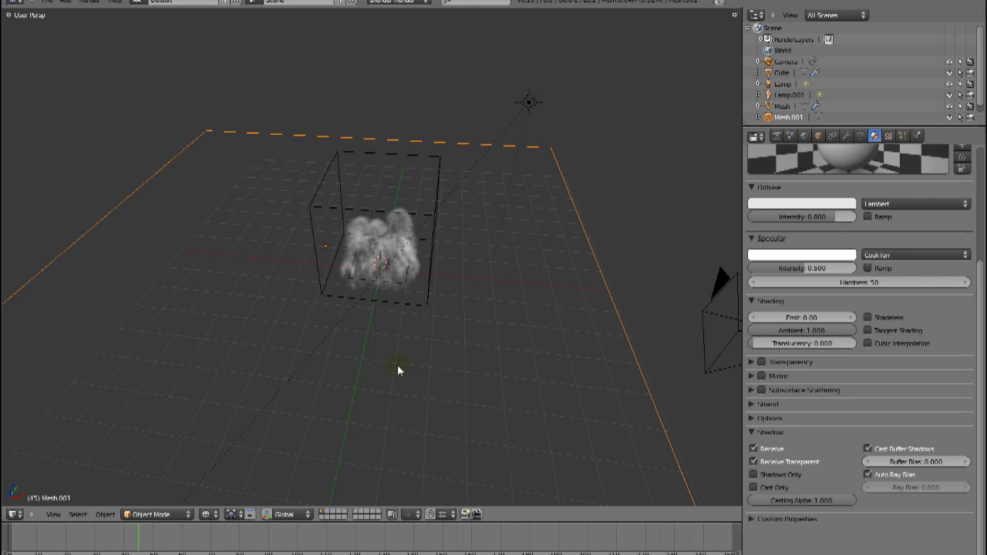
Step: Render the current frame and examine the smoke and its shadow on the ground plane
{"action": "key", "text": "F12"}
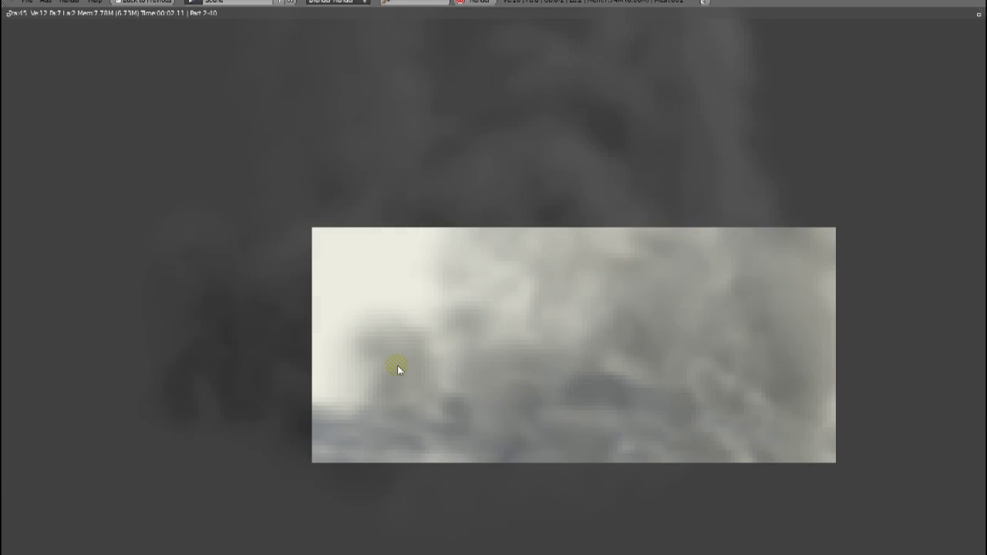
{"action": "scroll", "coordinate": [397, 365], "scroll_direction": "down", "scroll_amount": 5}
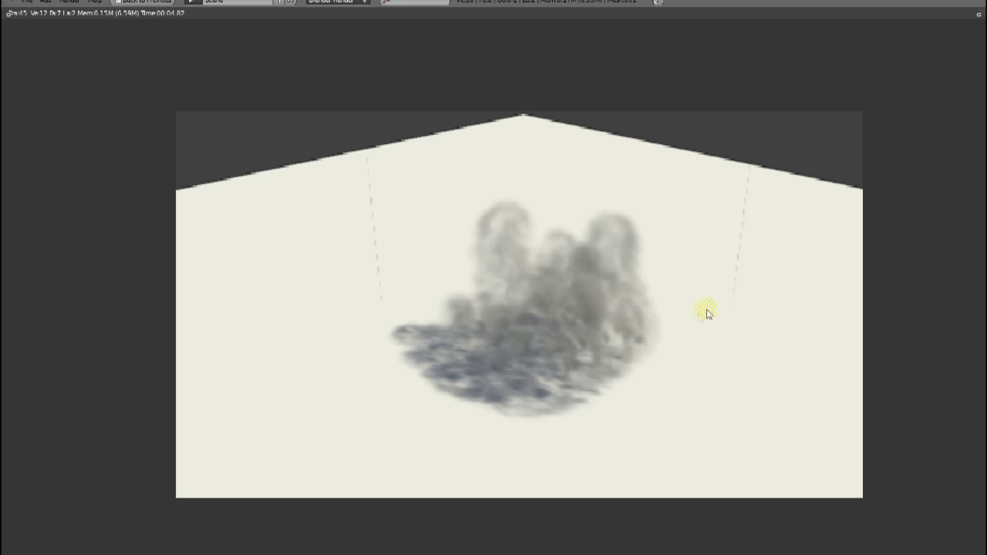
{"action": "scroll", "coordinate": [694, 328], "scroll_direction": "up", "scroll_amount": 2}
{"action": "scroll", "coordinate": [592, 367], "scroll_direction": "down", "scroll_amount": 1}
{"action": "middle_click_drag", "start_coordinate": [592, 367], "coordinate": [539, 342]}
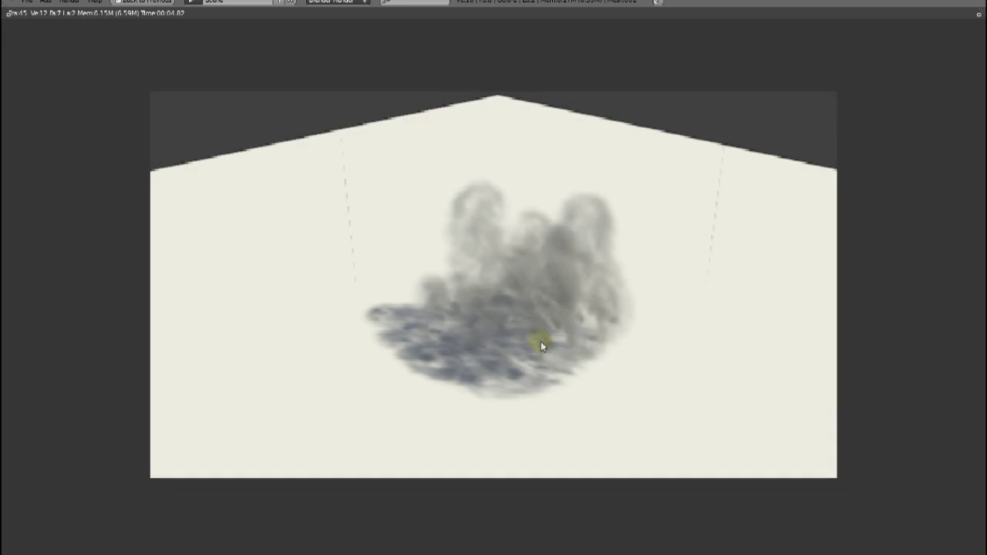
{"action": "scroll", "coordinate": [566, 353], "scroll_direction": "up", "scroll_amount": 1}
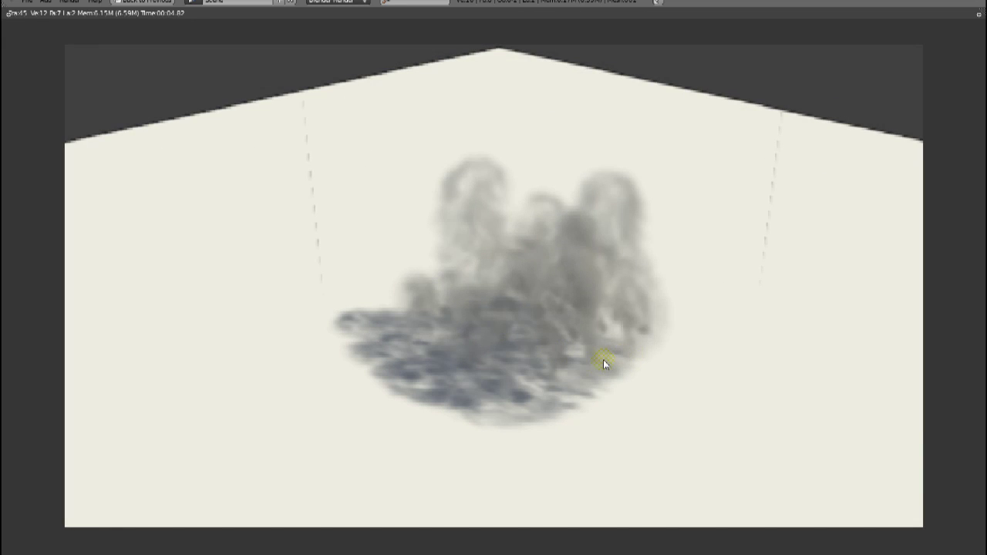
{"action": "middle_click_drag", "start_coordinate": [656, 339], "coordinate": [664, 332]}
{"action": "scroll", "coordinate": [684, 336], "scroll_direction": "up", "scroll_amount": 2}
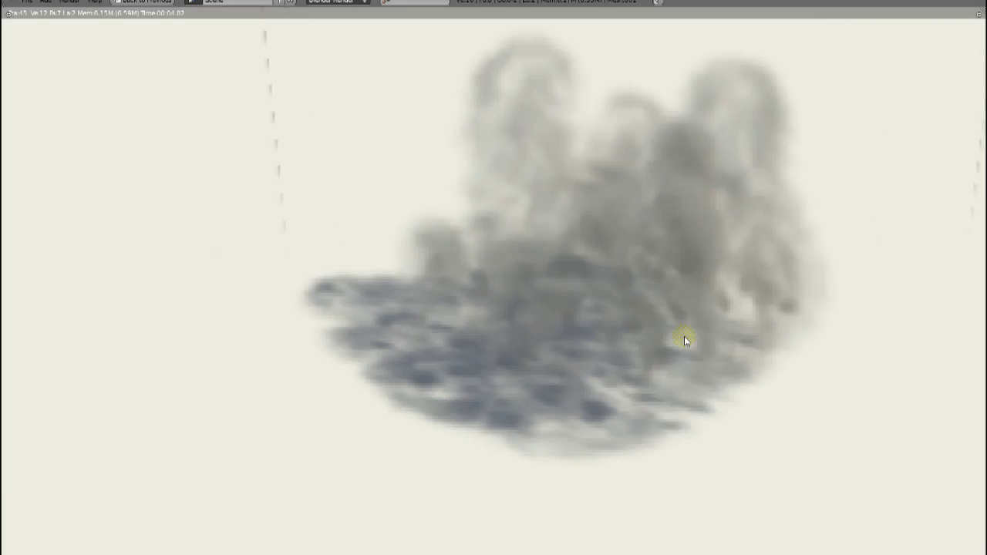